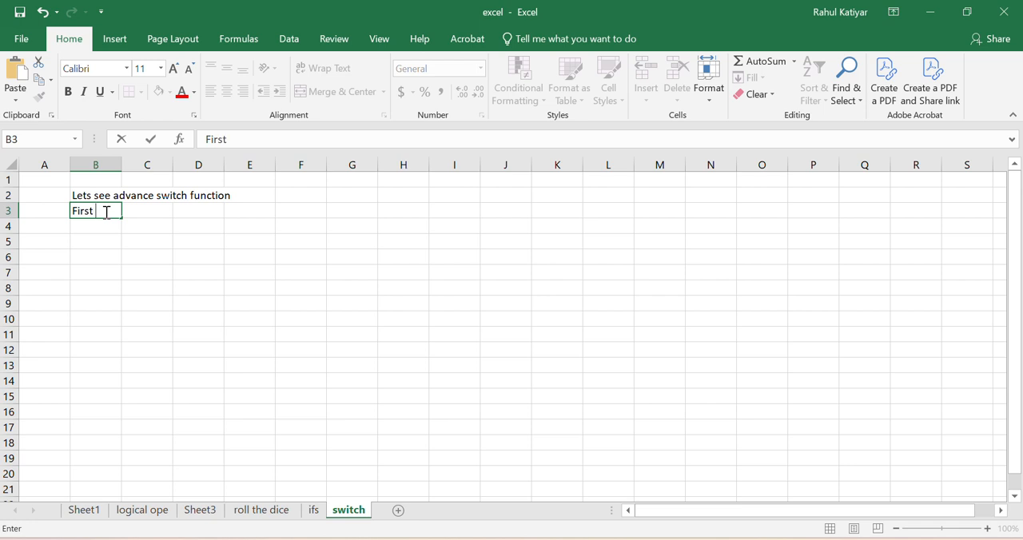
Step: Finish the note in B3 as "First make atable" and enter the headers Product, color, orice and sale in B5:E5
{"action": "type", "text": "ke atable"}
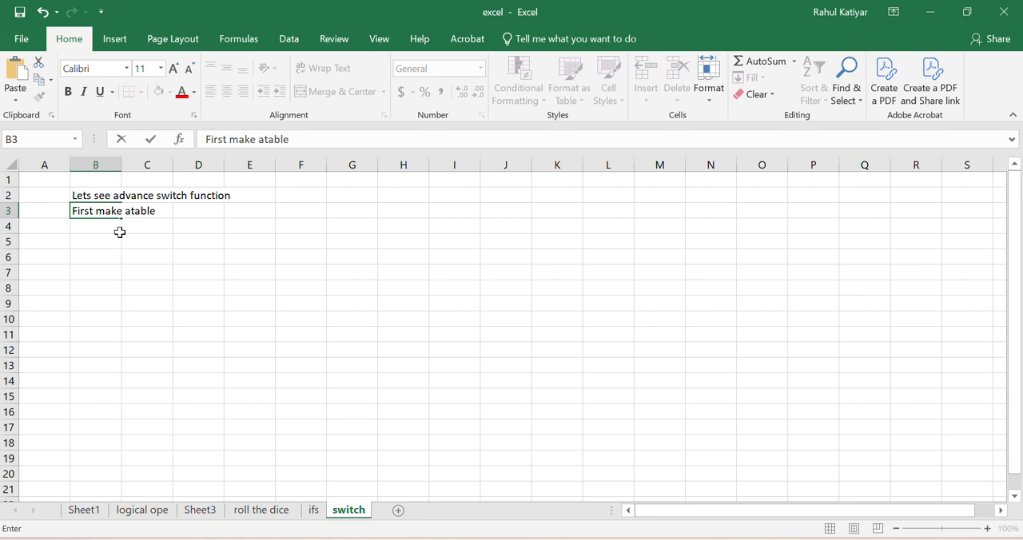
{"action": "left_click", "coordinate": [101, 241]}
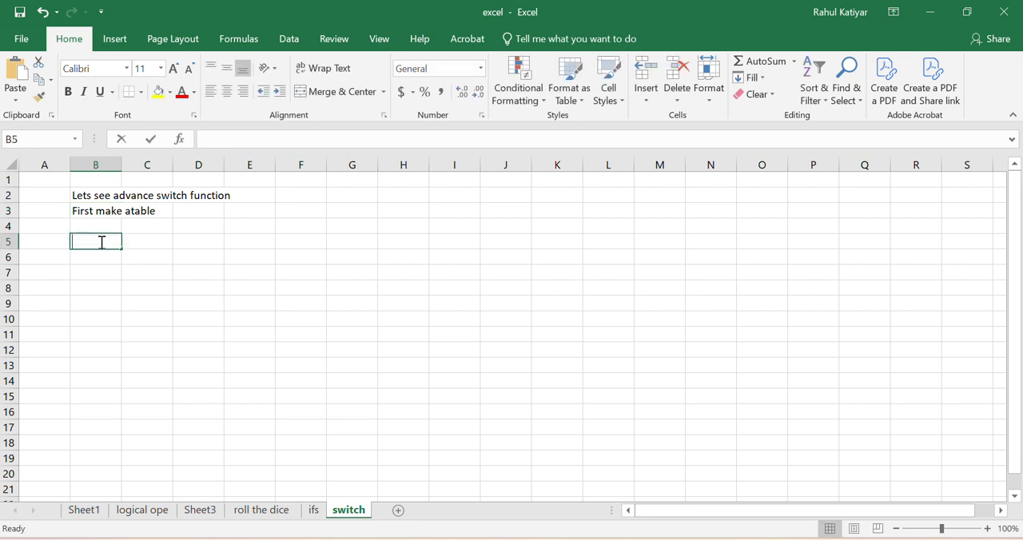
{"action": "type", "text": "Product"}
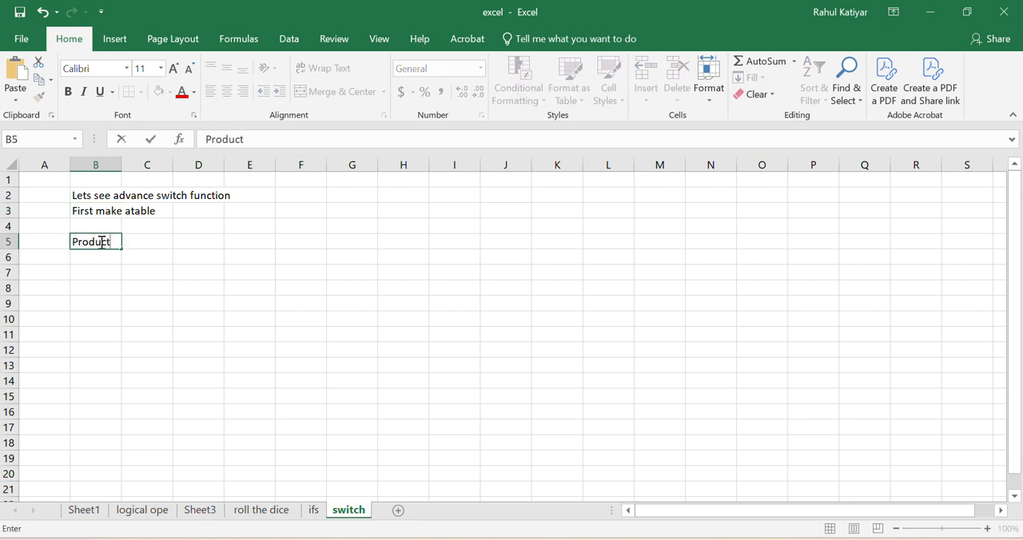
{"action": "key", "text": "Tab"}
{"action": "type", "text": "color"}
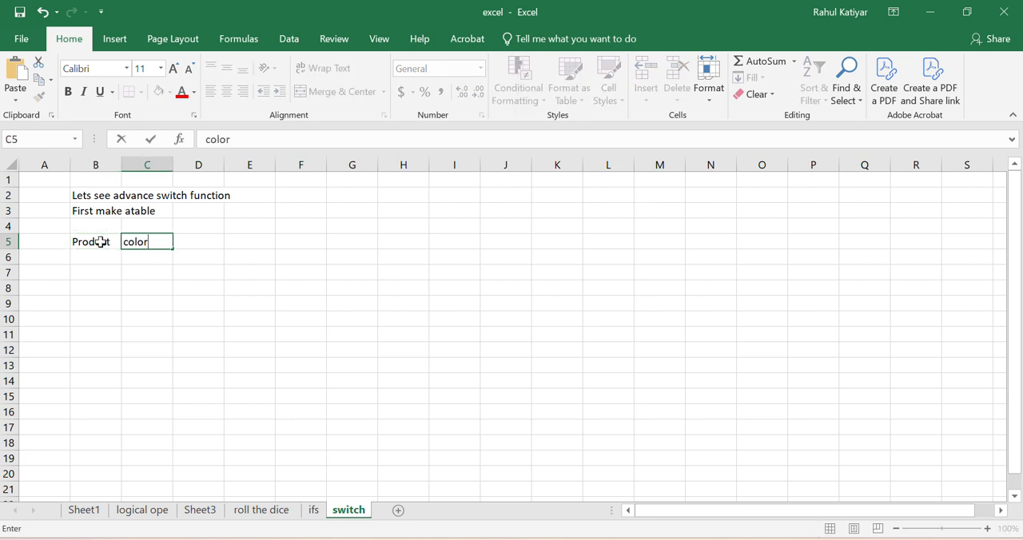
{"action": "key", "text": "Tab"}
{"action": "type", "text": "orice"}
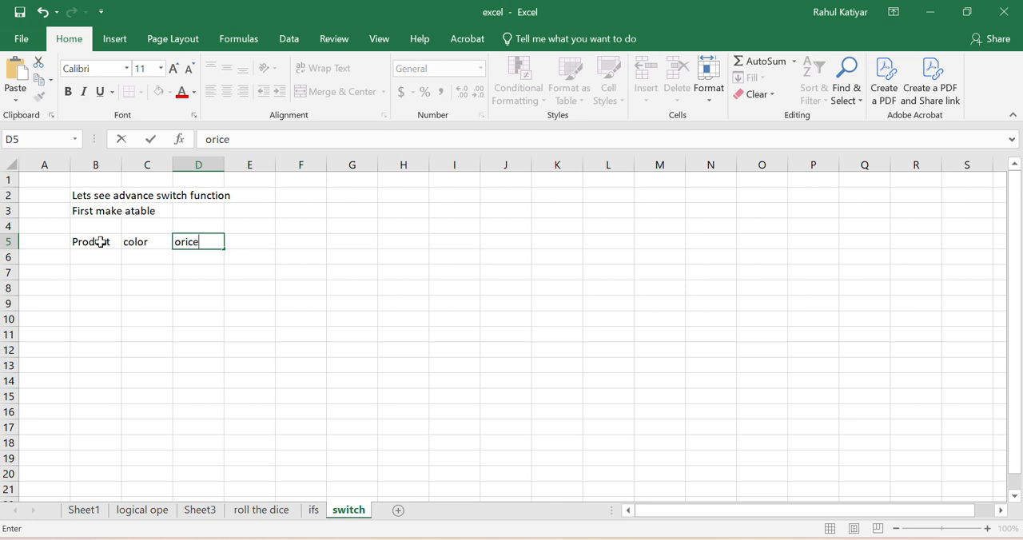
{"action": "key", "text": "Tab"}
{"action": "type", "text": "sl"}
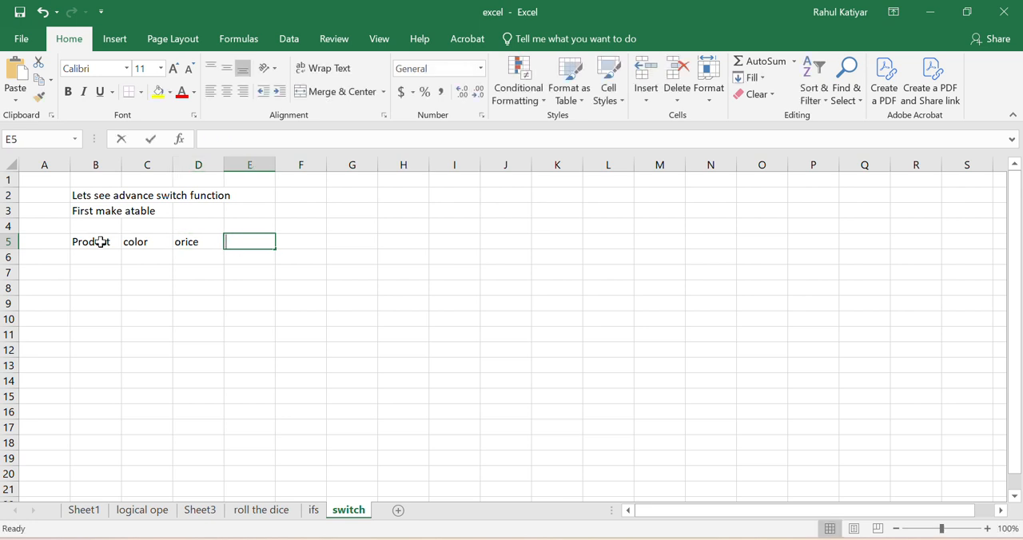
{"action": "key", "text": "BackSpace"}
{"action": "type", "text": "ale"}
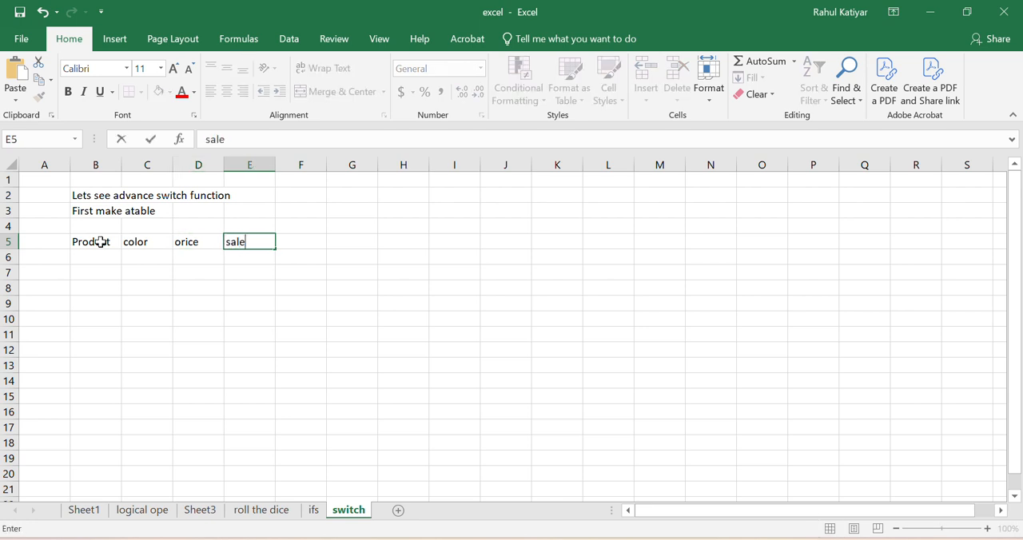
Step: Make the header cells B5:E5 bold and correct the header in D5 to Price
{"action": "left_click_drag", "start_coordinate": [94, 242], "coordinate": [253, 241]}
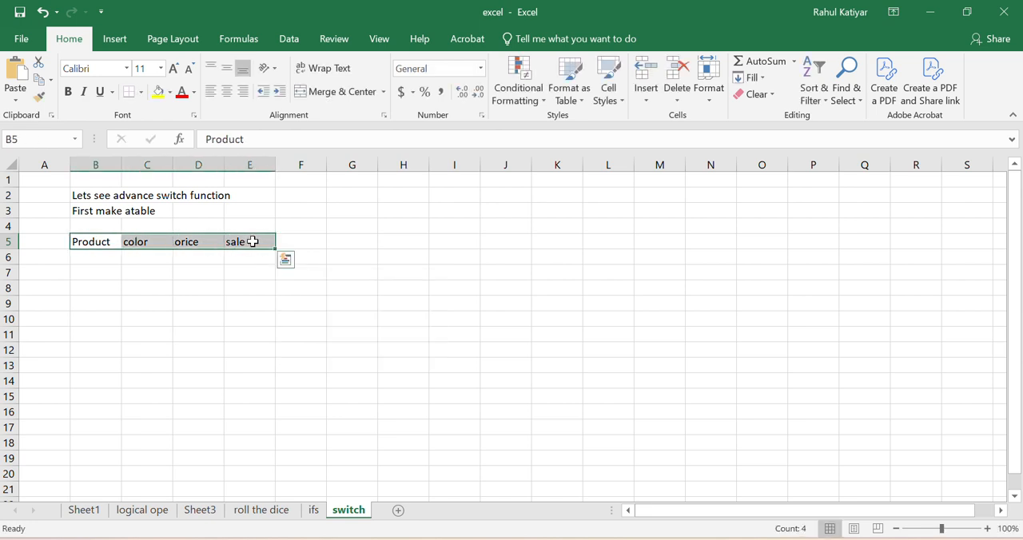
{"action": "key", "text": "ctrl+b"}
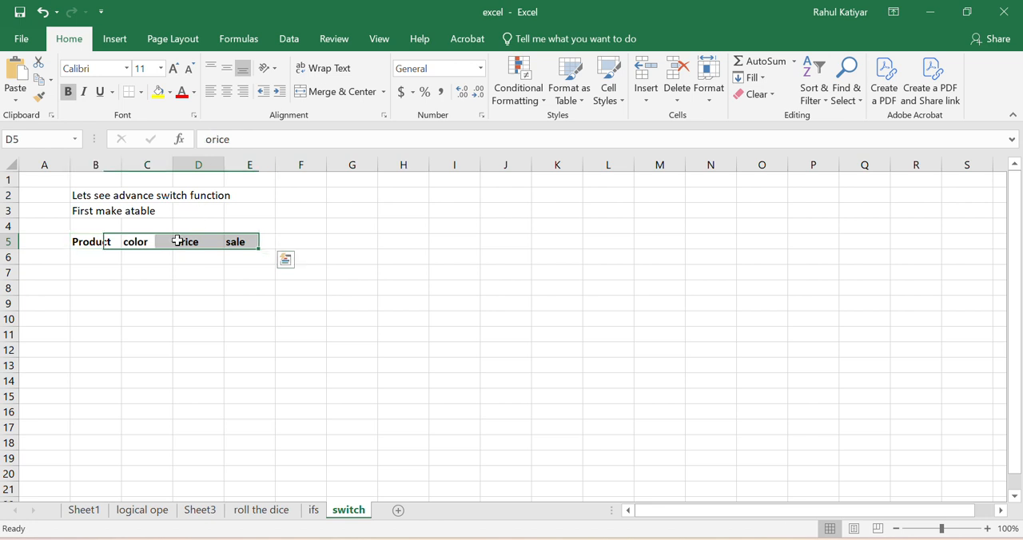
{"action": "double_click", "coordinate": [177, 241]}
{"action": "key", "text": "Delete"}
{"action": "type", "text": "P"}
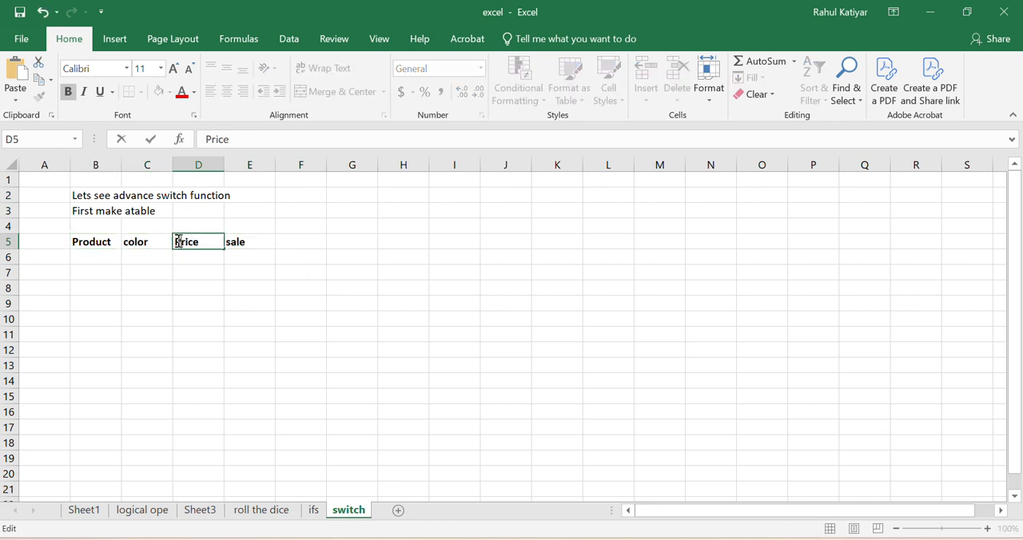
Step: Fill row 6 of the product table with Table, Red and a price of 300
{"action": "left_click", "coordinate": [87, 259]}
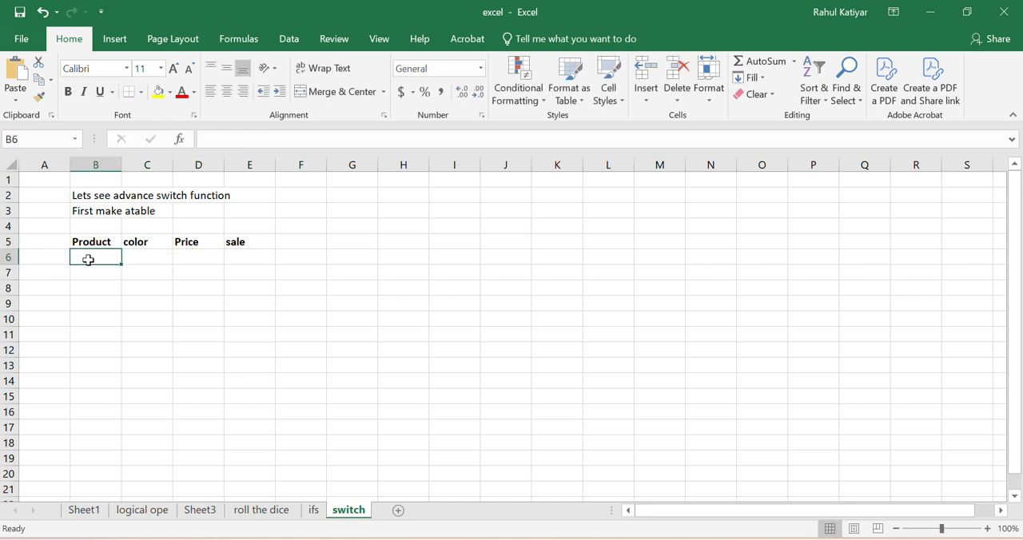
{"action": "type", "text": "Table"}
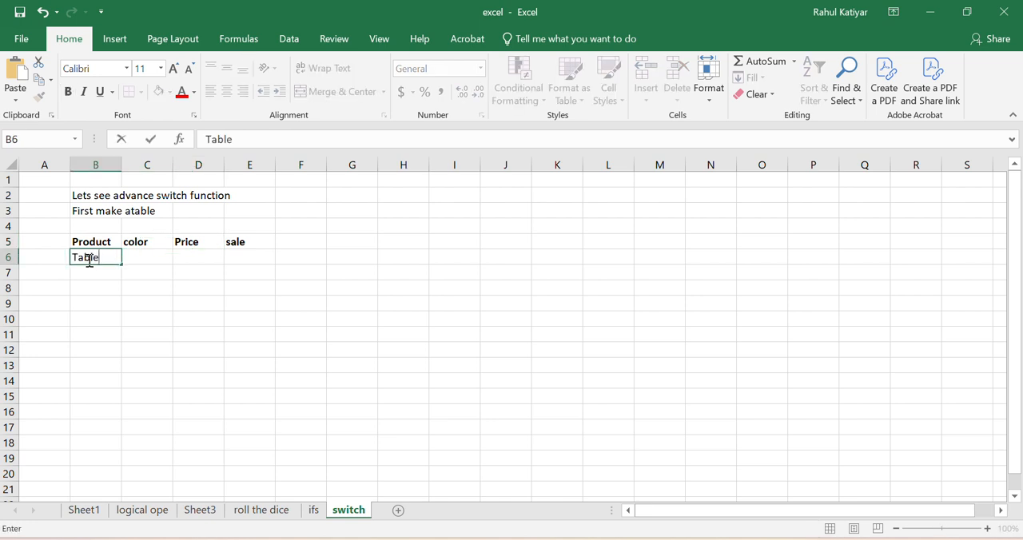
{"action": "key", "text": "Tab"}
{"action": "type", "text": "Red"}
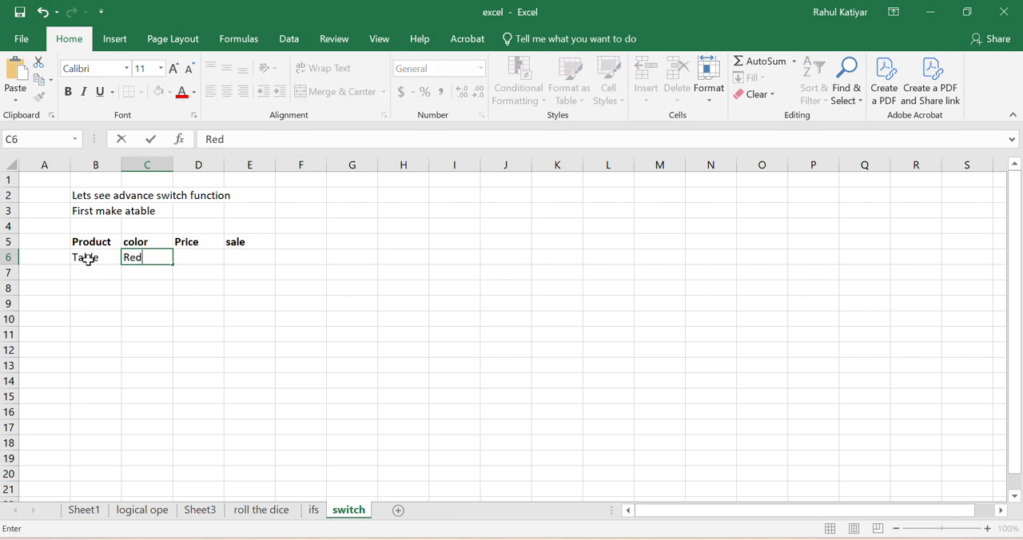
{"action": "key", "text": "Tab"}
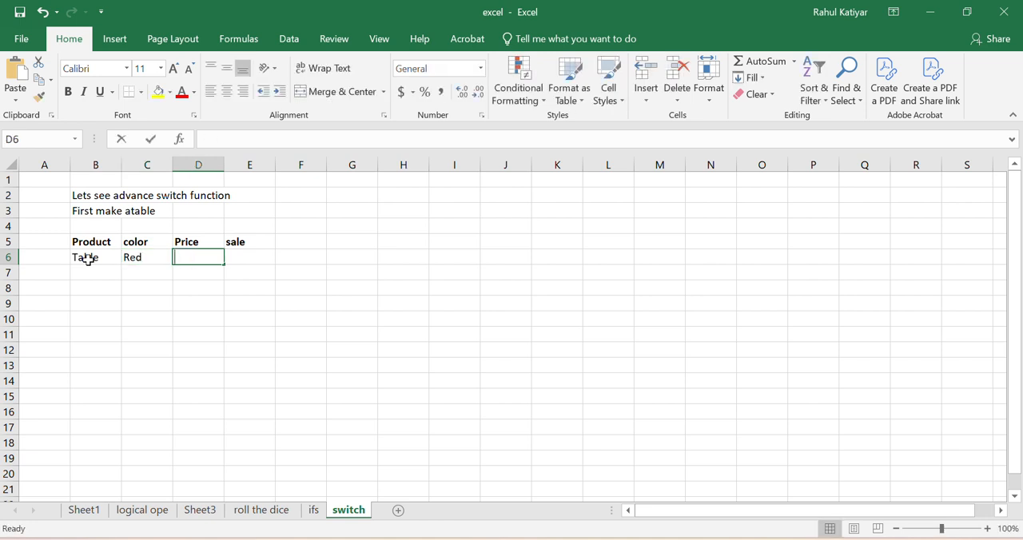
{"action": "type", "text": "300"}
{"action": "key", "text": "Tab"}
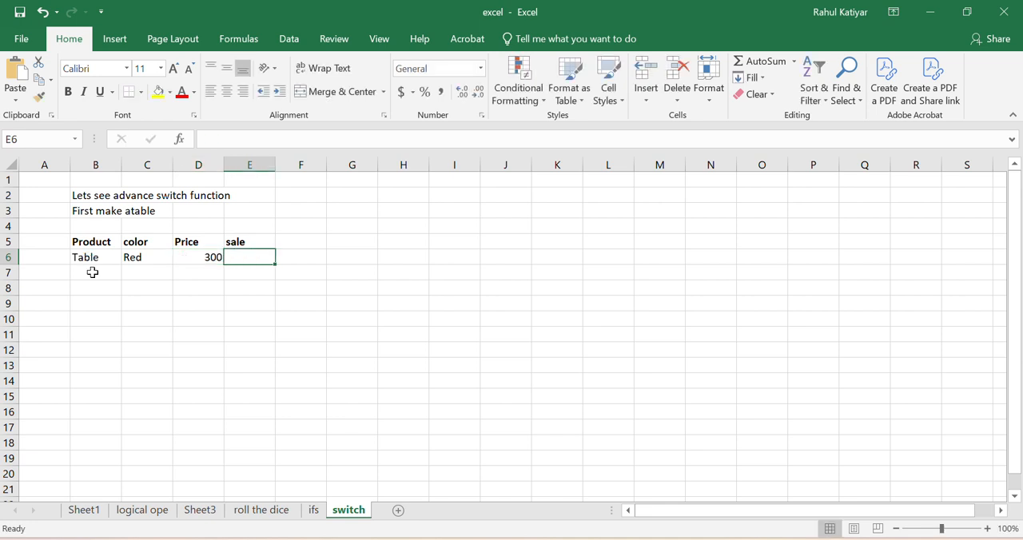
Step: Fill row 7 of the product table with chair, blue and a price of 500
{"action": "left_click", "coordinate": [94, 274]}
{"action": "double_click", "coordinate": [98, 278]}
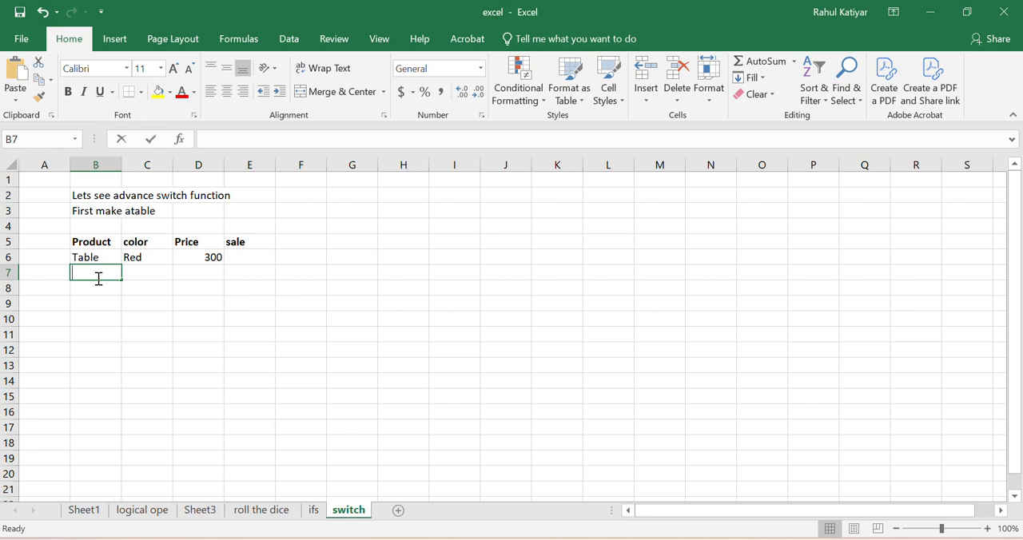
{"action": "type", "text": "chair"}
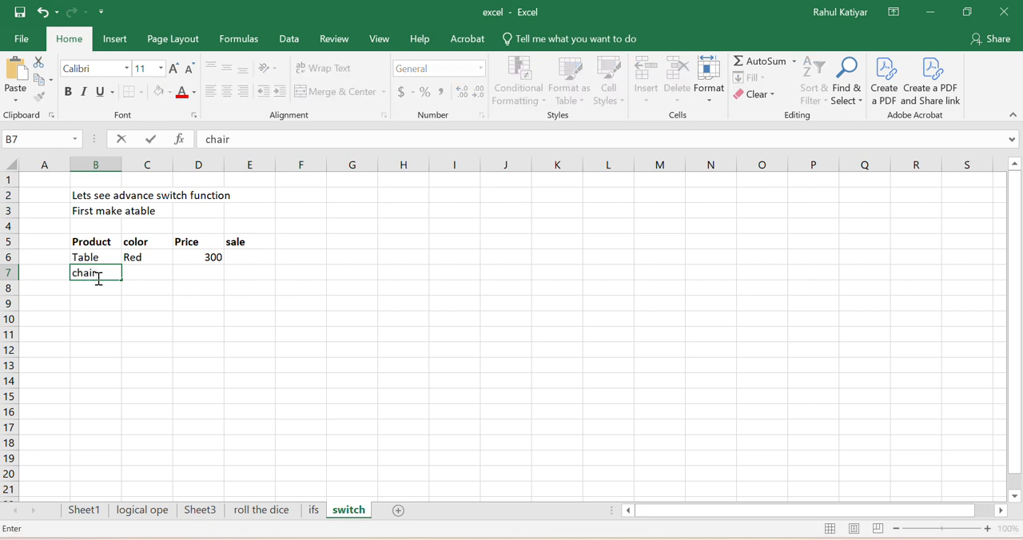
{"action": "key", "text": "Tab"}
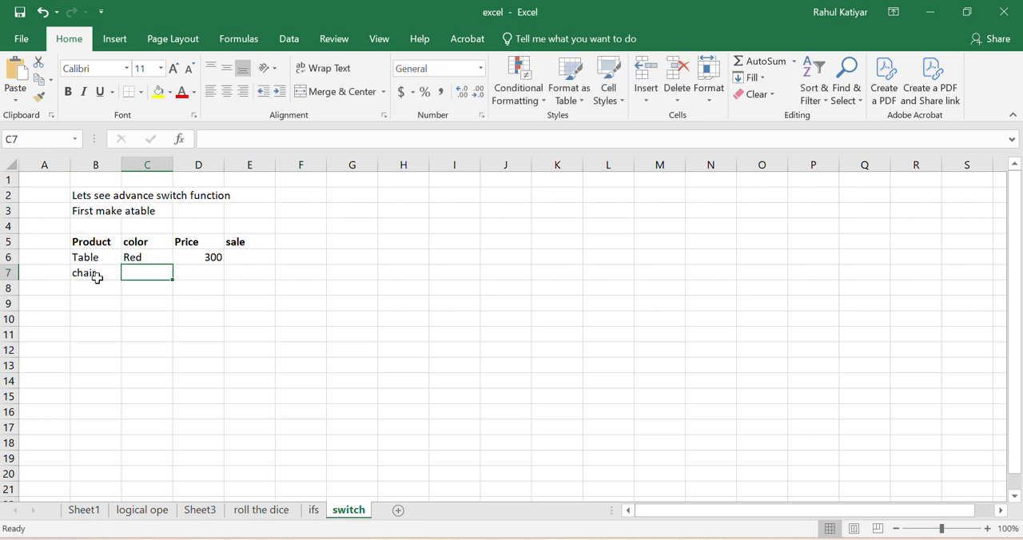
{"action": "type", "text": "blue"}
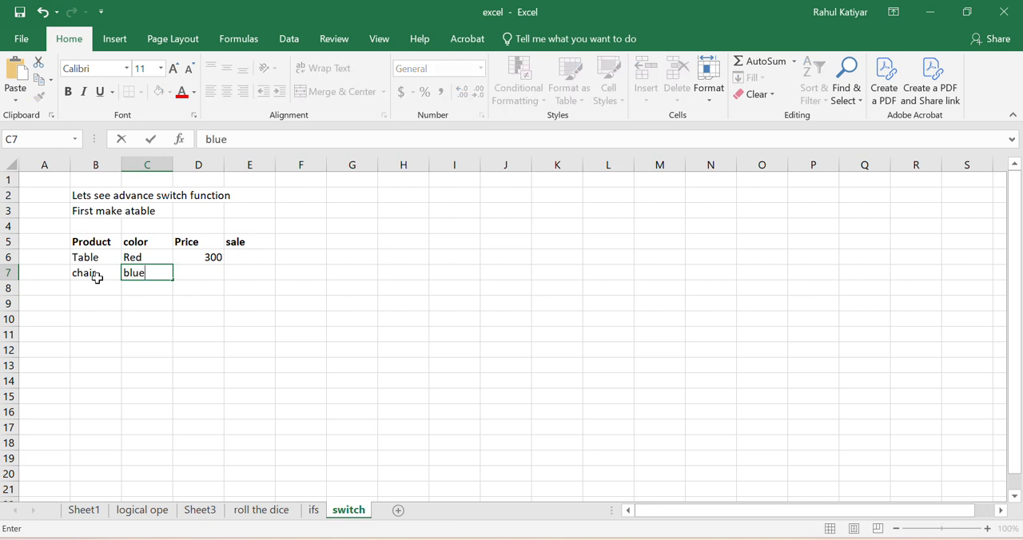
{"action": "key", "text": "Tab"}
{"action": "type", "text": "5"}
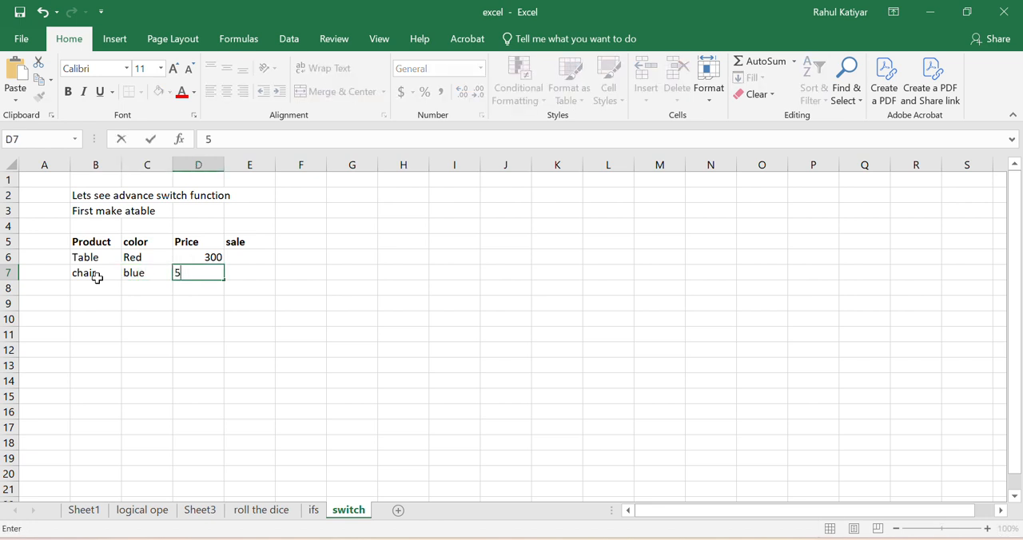
{"action": "type", "text": "00"}
{"action": "key", "text": "Return"}
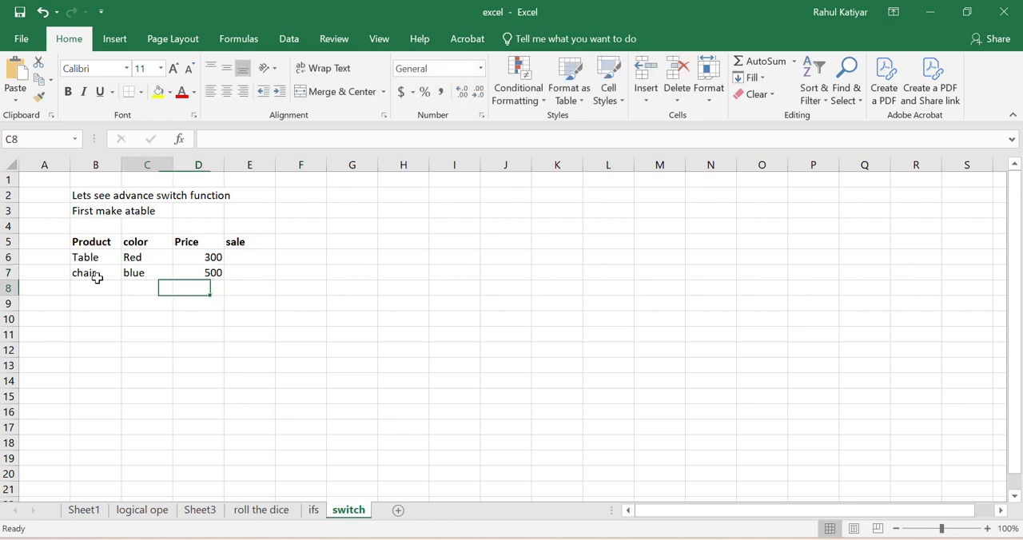
Step: Fill row 8 of the product table with table, green and a price of 100
{"action": "left_click", "coordinate": [98, 285]}
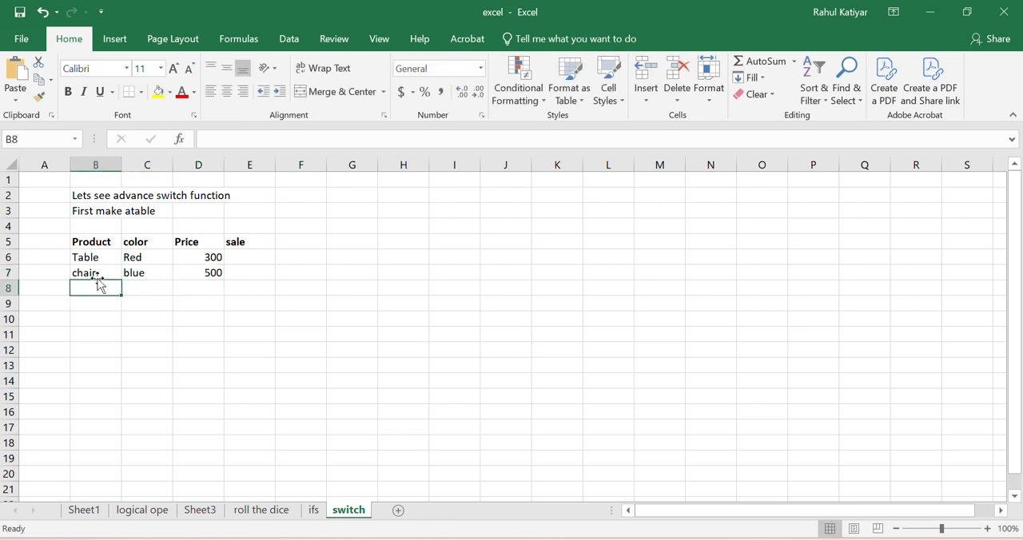
{"action": "type", "text": "table"}
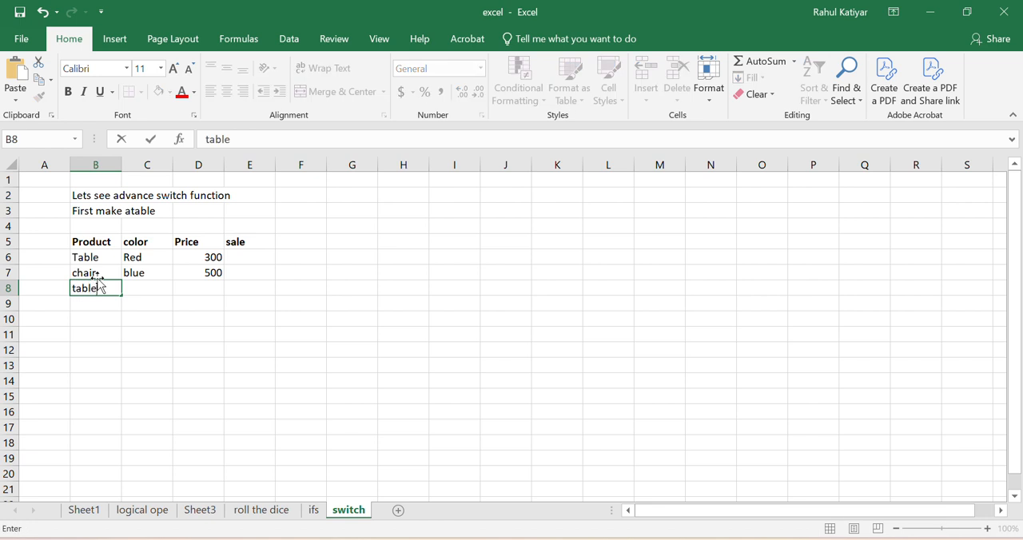
{"action": "key", "text": "Tab"}
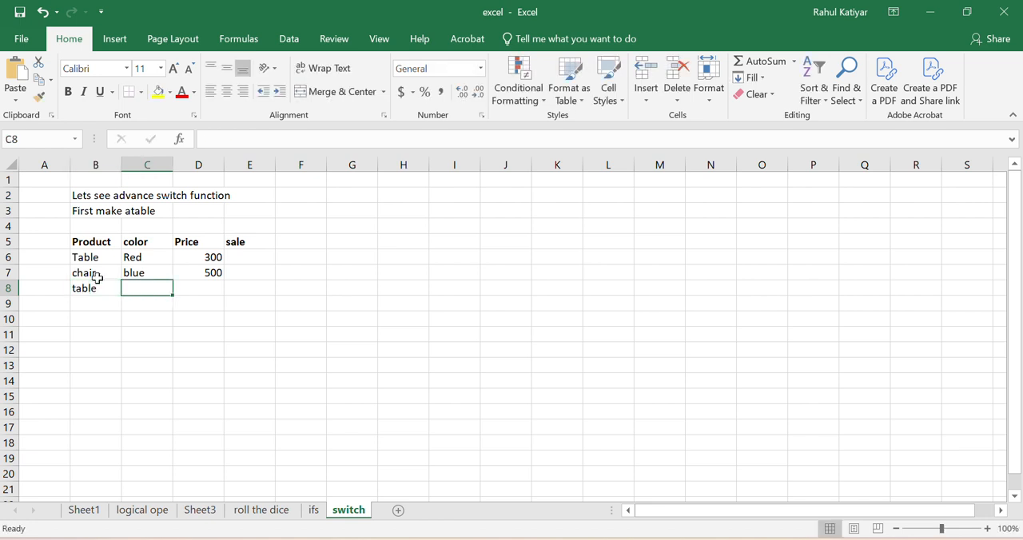
{"action": "type", "text": "green"}
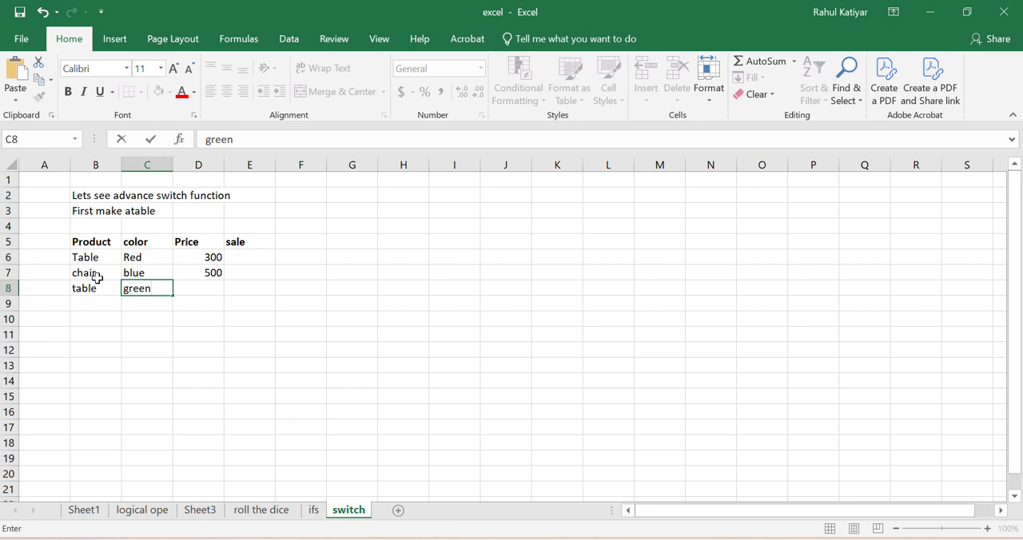
{"action": "key", "text": "Tab"}
{"action": "type", "text": "100"}
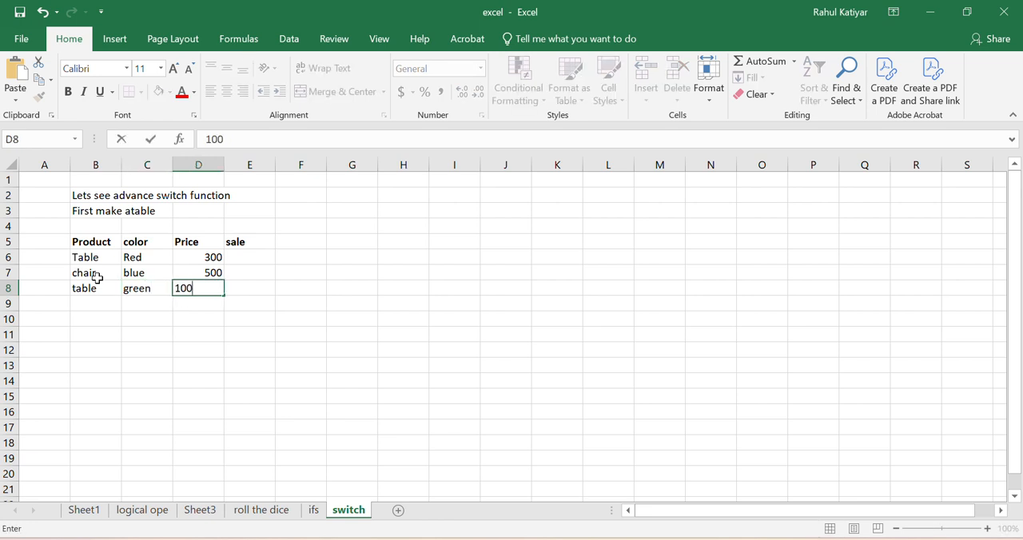
{"action": "key", "text": "Return"}
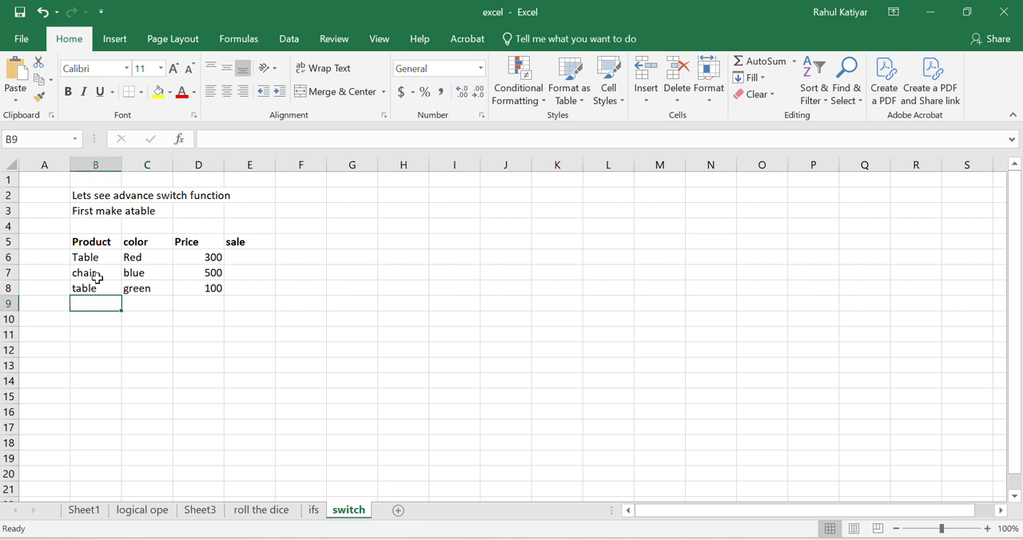
Step: Fill row 9 of the product table with lamp, yellow and a price of 100
{"action": "type", "text": "lamp"}
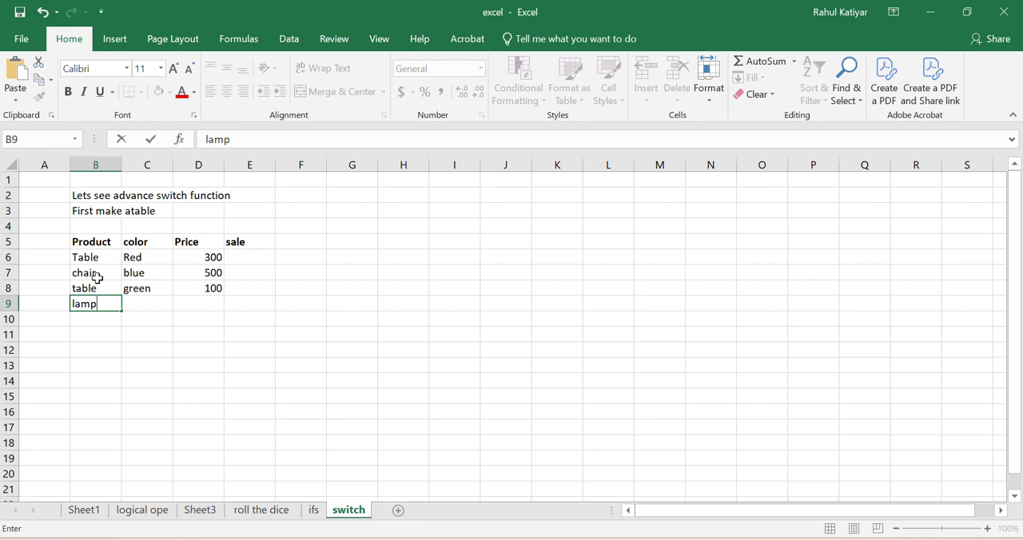
{"action": "key", "text": "Tab"}
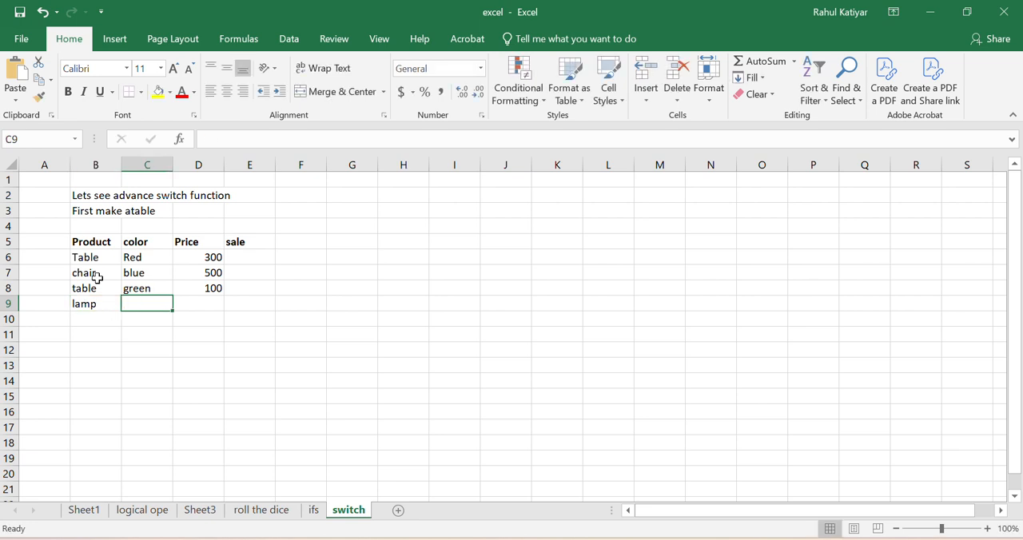
{"action": "type", "text": "yellow"}
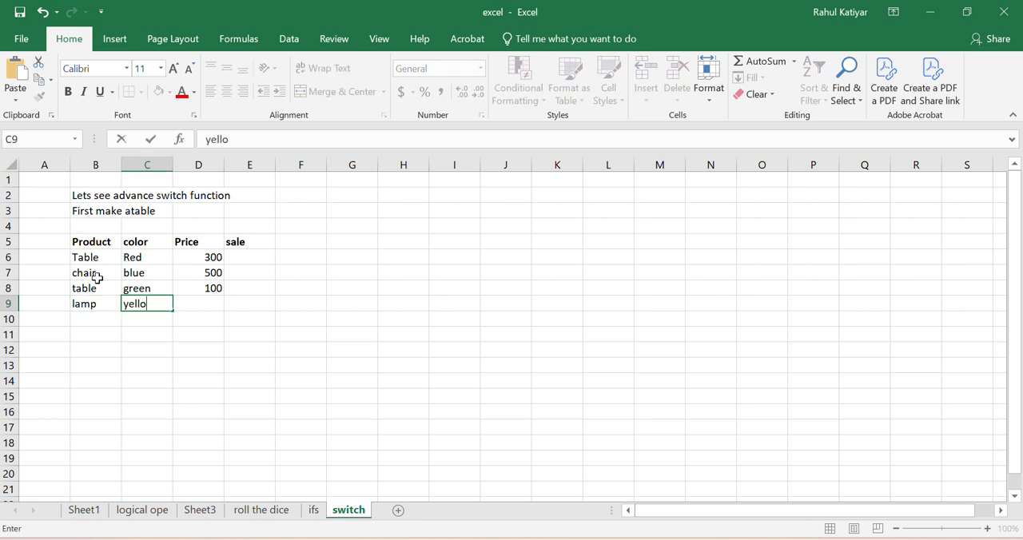
{"action": "key", "text": "ctrl+Return"}
{"action": "key", "text": "Tab"}
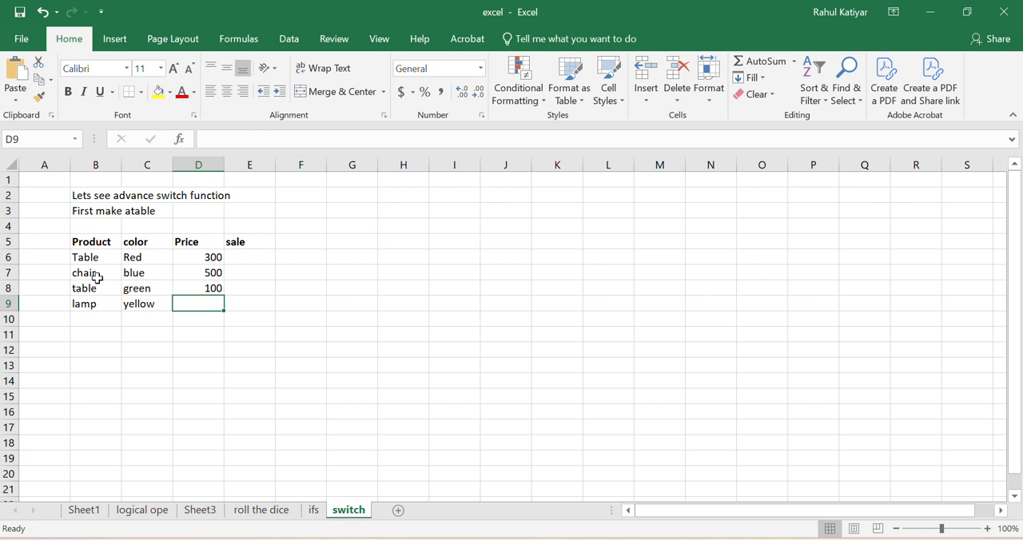
{"action": "type", "text": "100"}
{"action": "key", "text": "Return"}
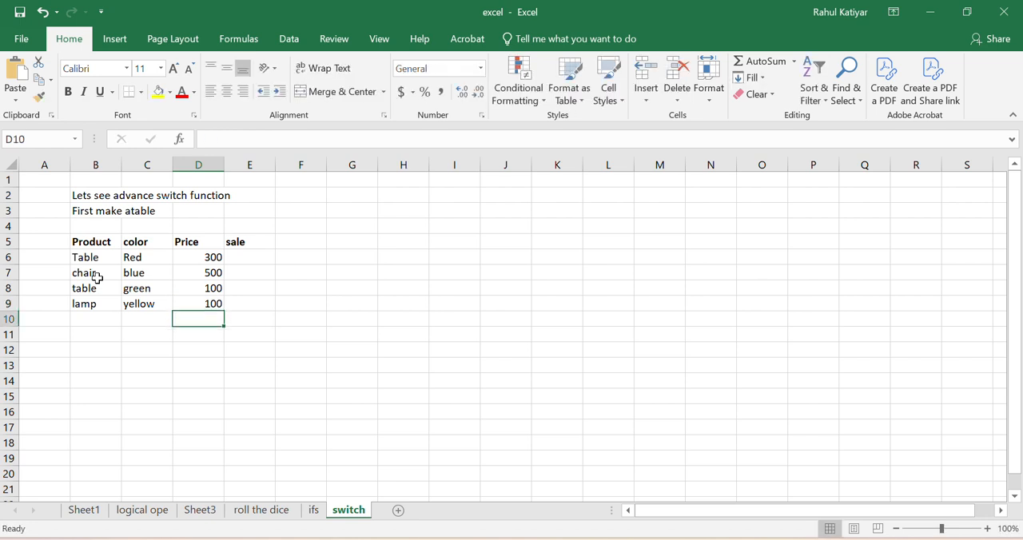
Step: Fill row 10 of the product table with table, blue and a price of 350
{"action": "key", "text": "Left"}
{"action": "key", "text": "Left"}
{"action": "key", "text": "F2"}
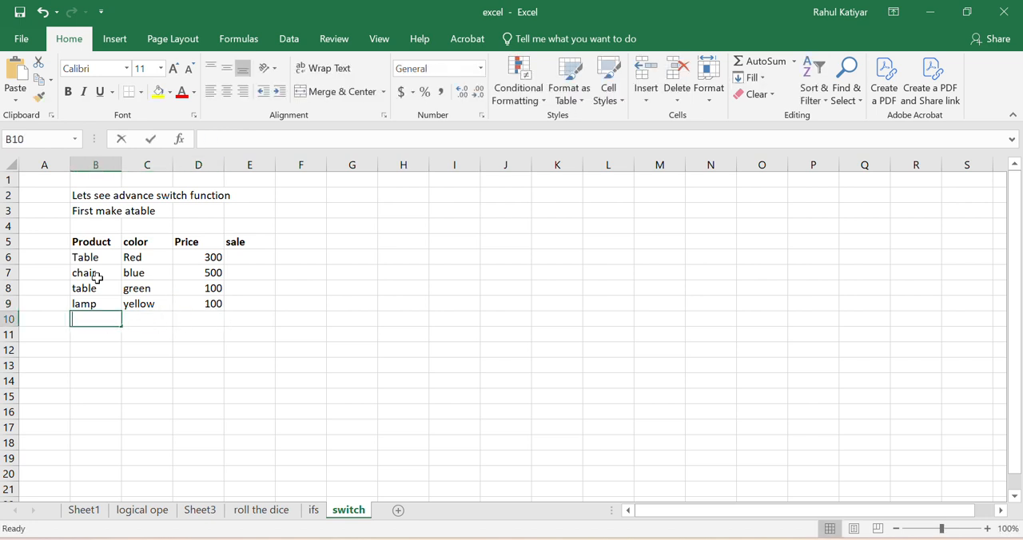
{"action": "type", "text": "table"}
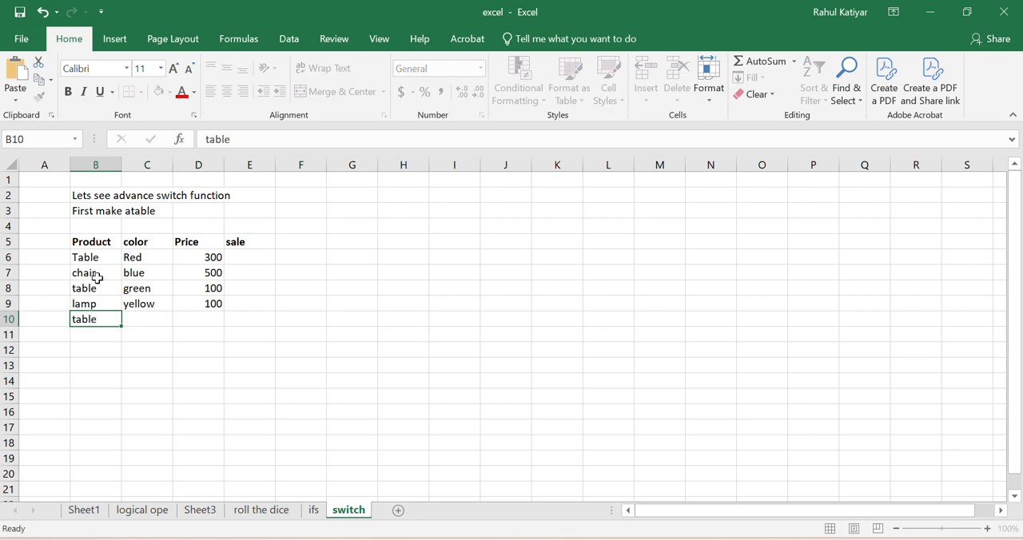
{"action": "key", "text": "Right"}
{"action": "type", "text": "blue"}
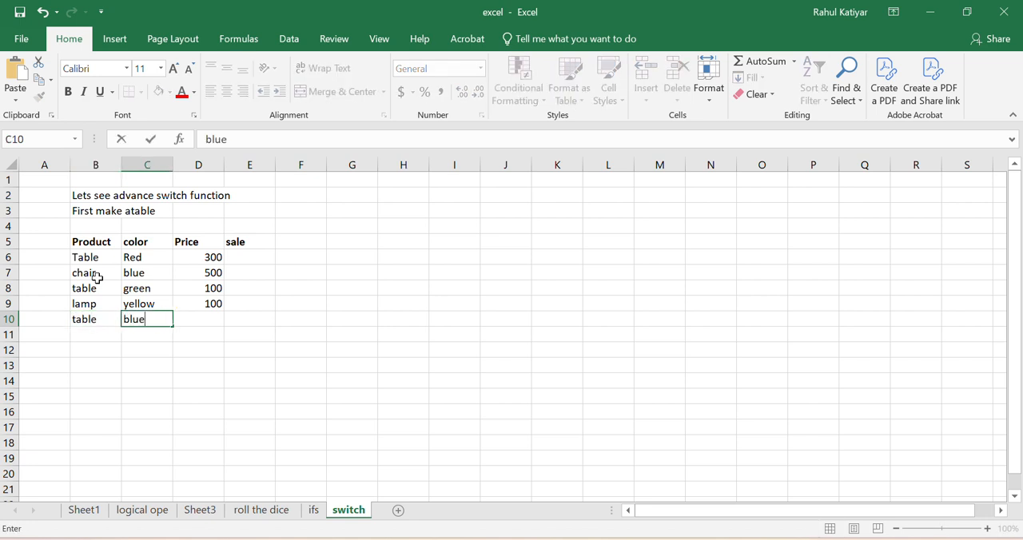
{"action": "key", "text": "Right"}
{"action": "type", "text": "350"}
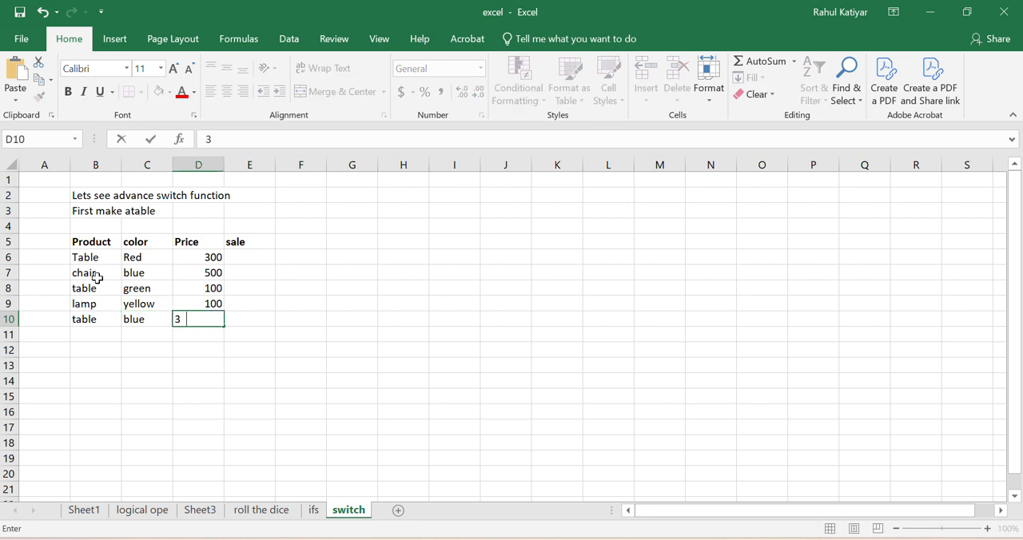
{"action": "key", "text": "Return"}
Step: Fill row 11 of the product table with table, green and a price of 500
{"action": "key", "text": "Left"}
{"action": "key", "text": "Left"}
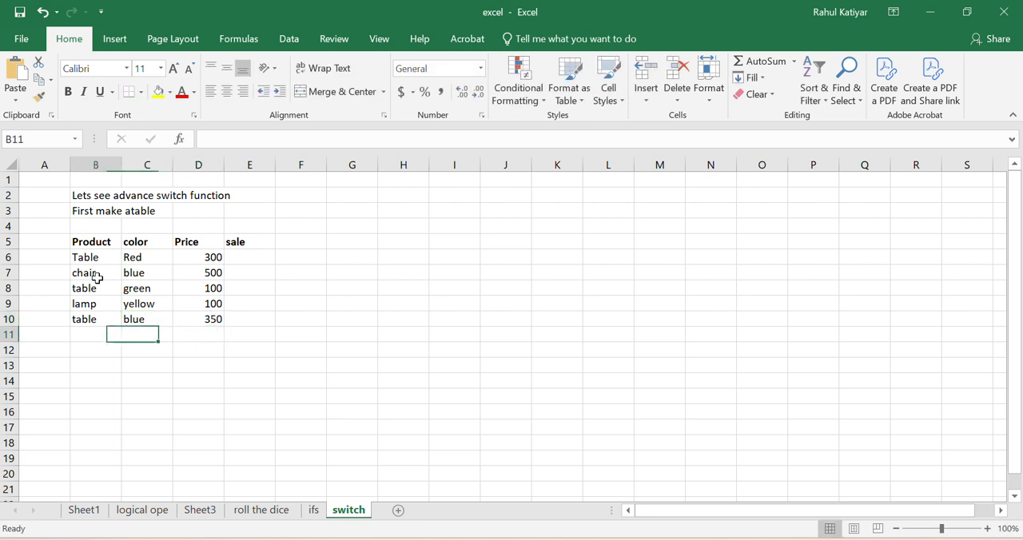
{"action": "type", "text": "table"}
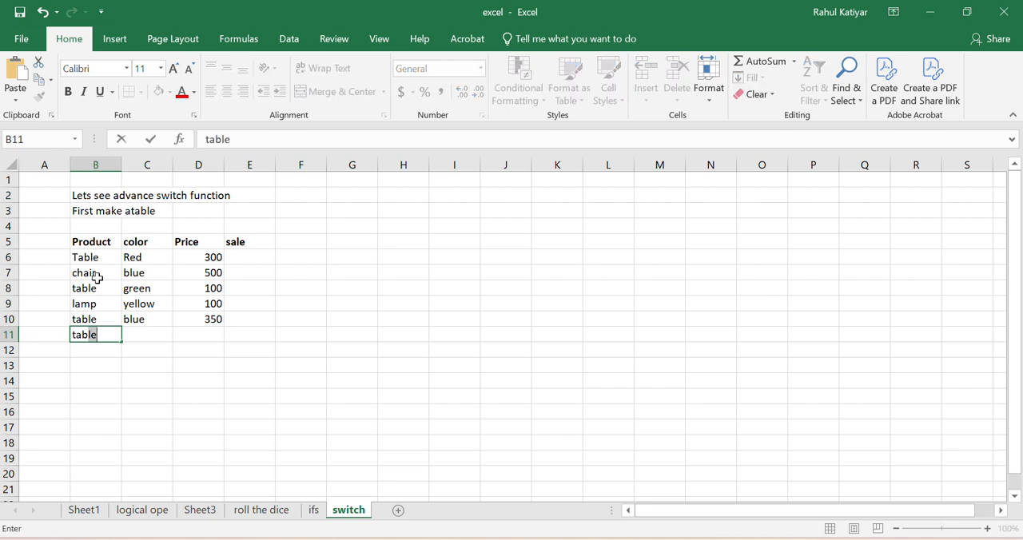
{"action": "key", "text": "Tab"}
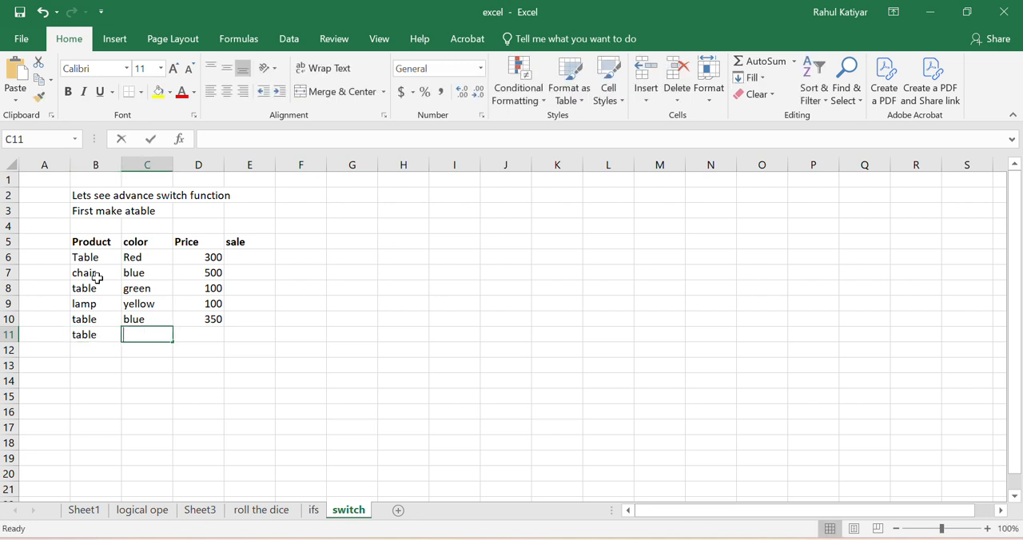
{"action": "type", "text": "green"}
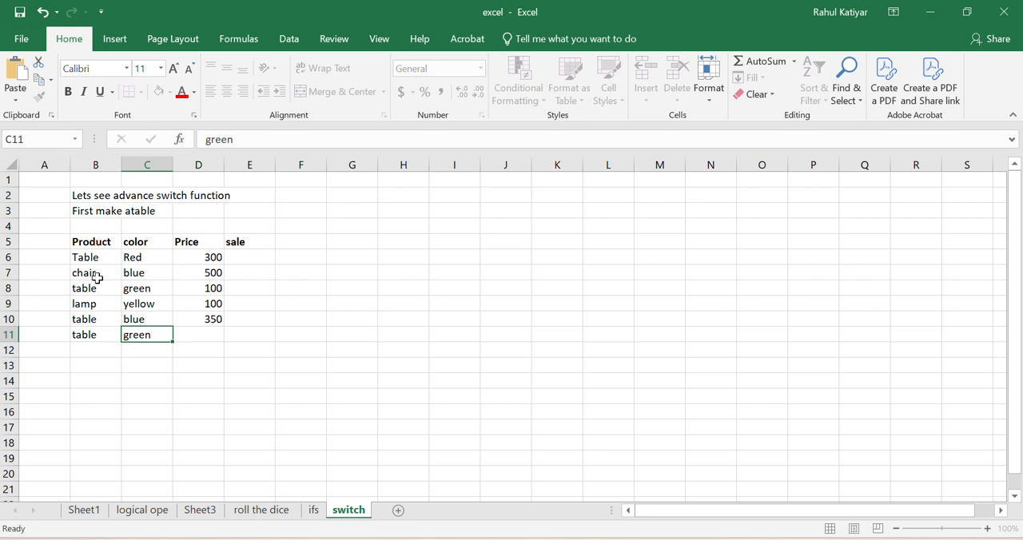
{"action": "key", "text": "Tab"}
{"action": "type", "text": "500"}
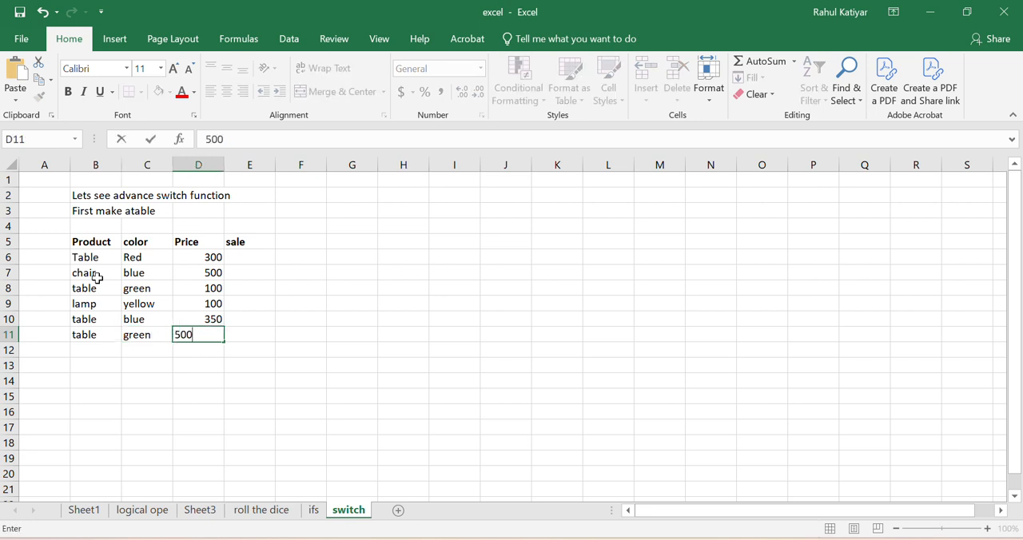
{"action": "key", "text": "Return"}
Step: Fill row 12 of the product table with chair, black and a price of 600
{"action": "key", "text": "Left"}
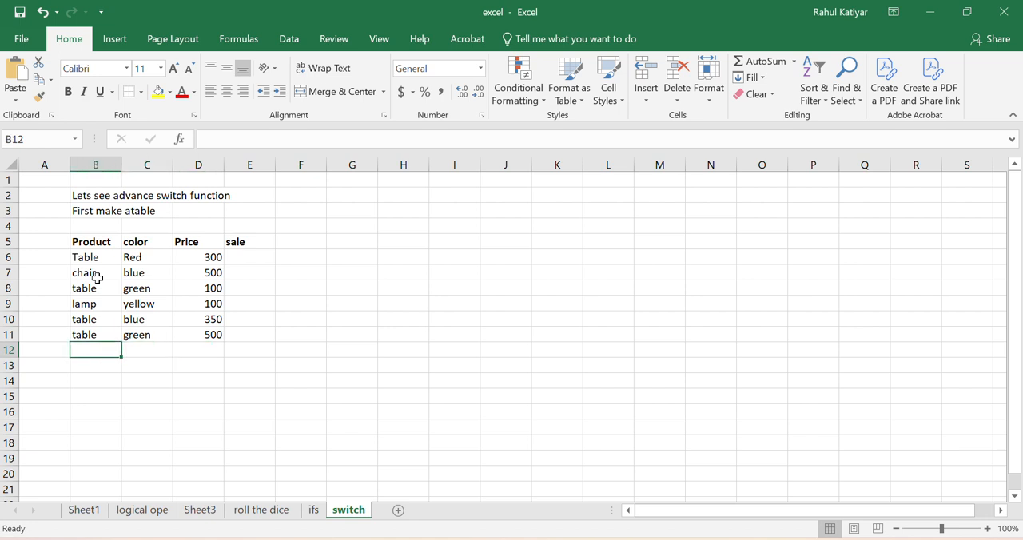
{"action": "type", "text": "chair"}
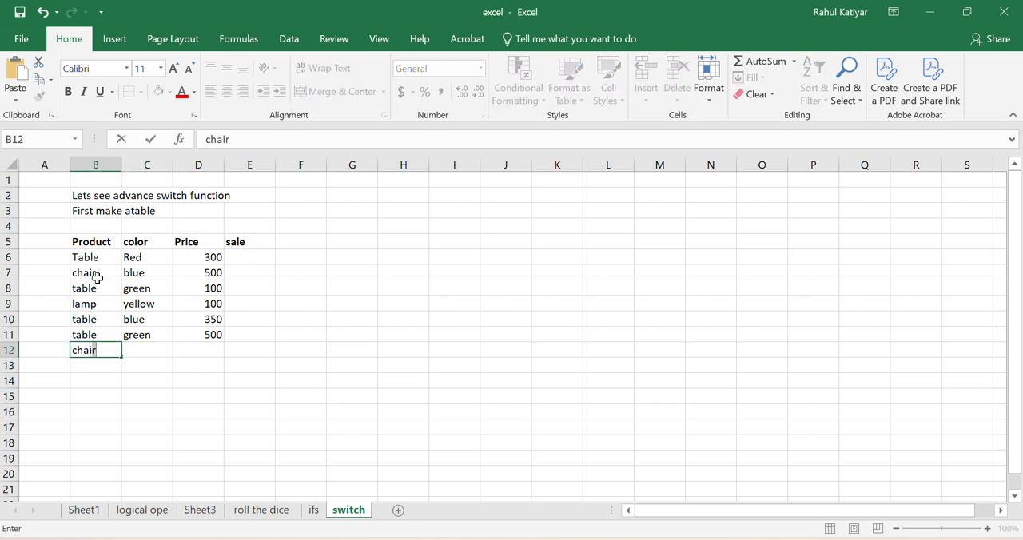
{"action": "key", "text": "Tab"}
{"action": "type", "text": "bla"}
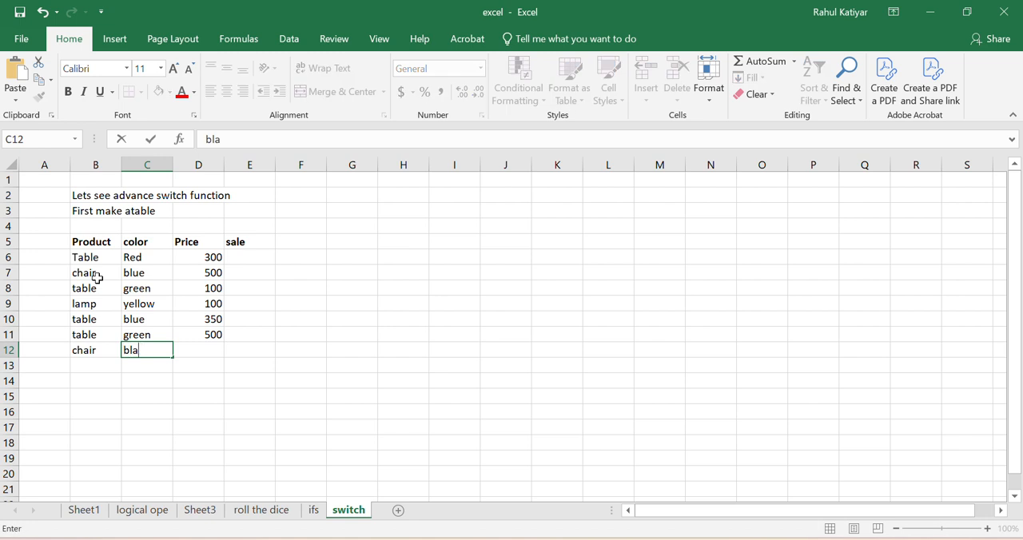
{"action": "type", "text": "ck"}
{"action": "key", "text": "Tab"}
{"action": "type", "text": "600"}
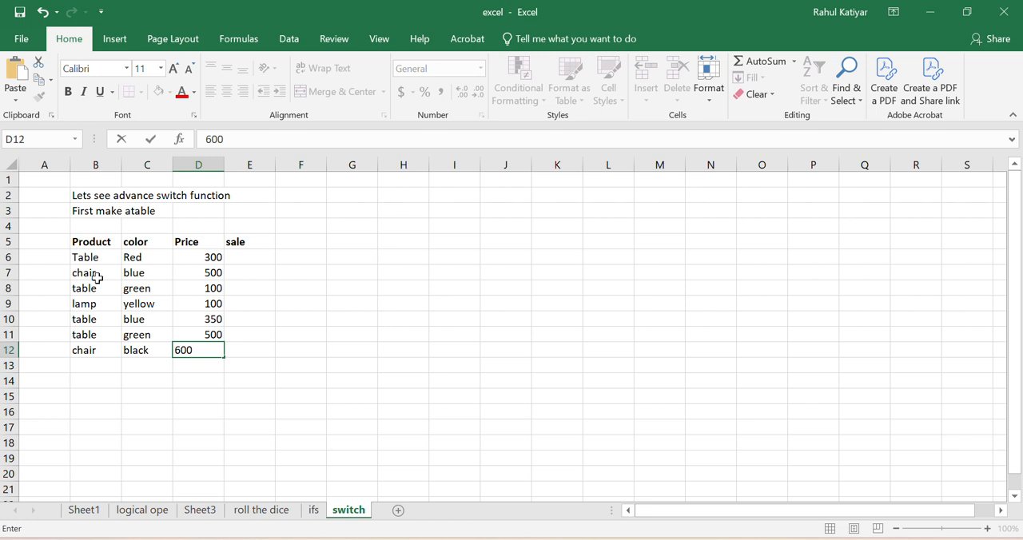
{"action": "left_click", "coordinate": [300, 319]}
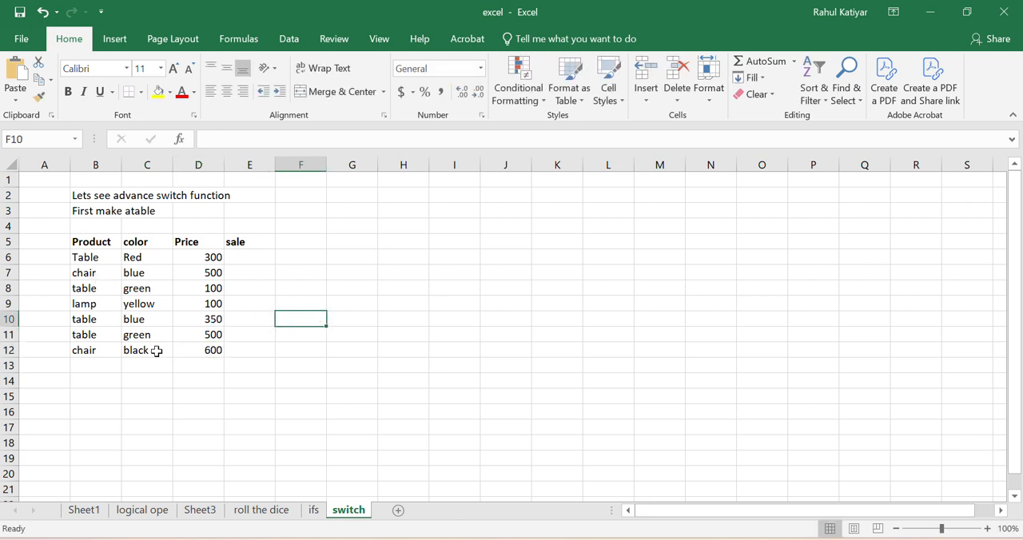
Step: Enter the label "Problem-" in cell B14 below the product table
{"action": "left_click", "coordinate": [80, 382]}
{"action": "type", "text": "P"}
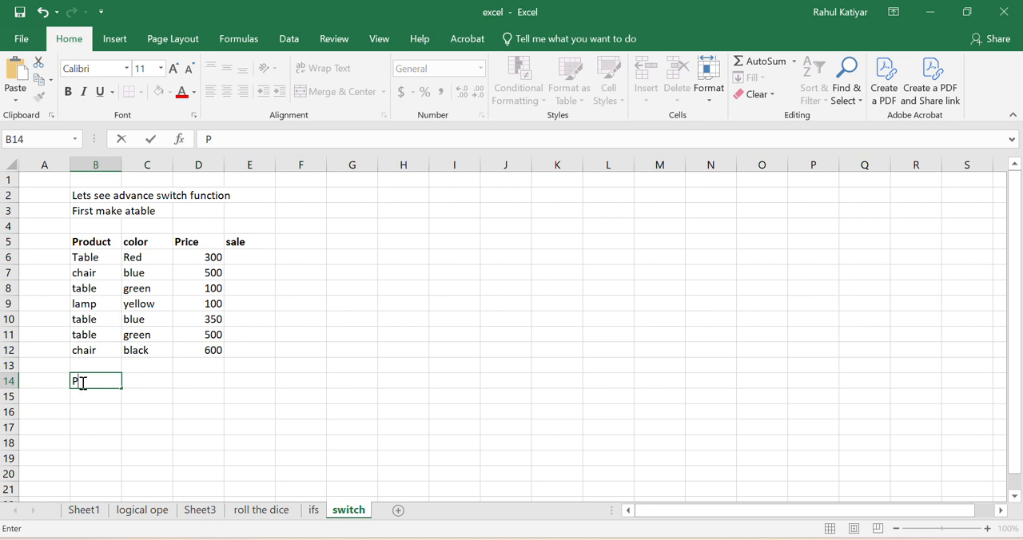
{"action": "type", "text": "roblem-"}
{"action": "left_click", "coordinate": [227, 396]}
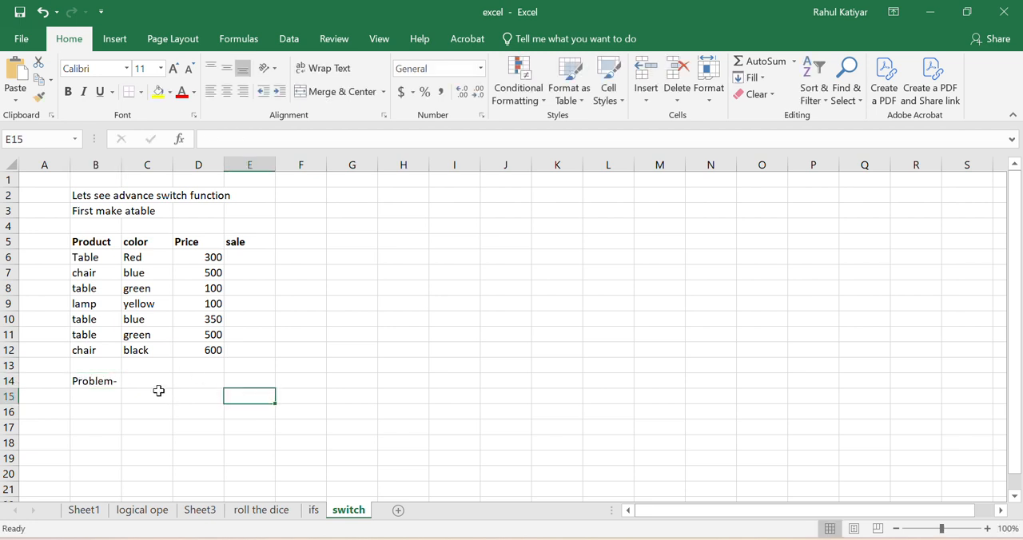
Step: Enter "price of green and blue table discounted by 50% and rest 10%" in cell C14 as the problem statement
{"action": "left_click", "coordinate": [151, 382]}
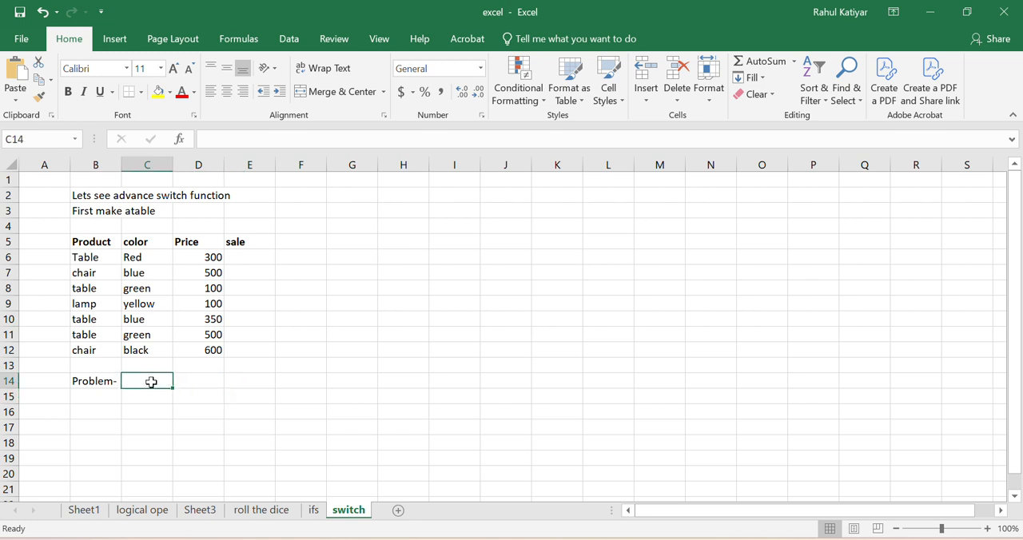
{"action": "type", "text": "p"}
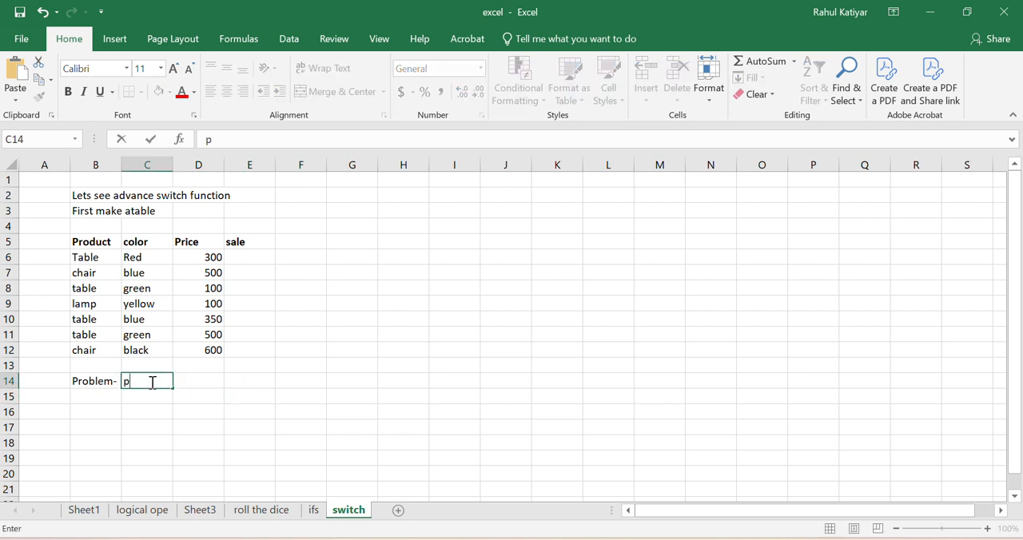
{"action": "type", "text": "rice of gre"}
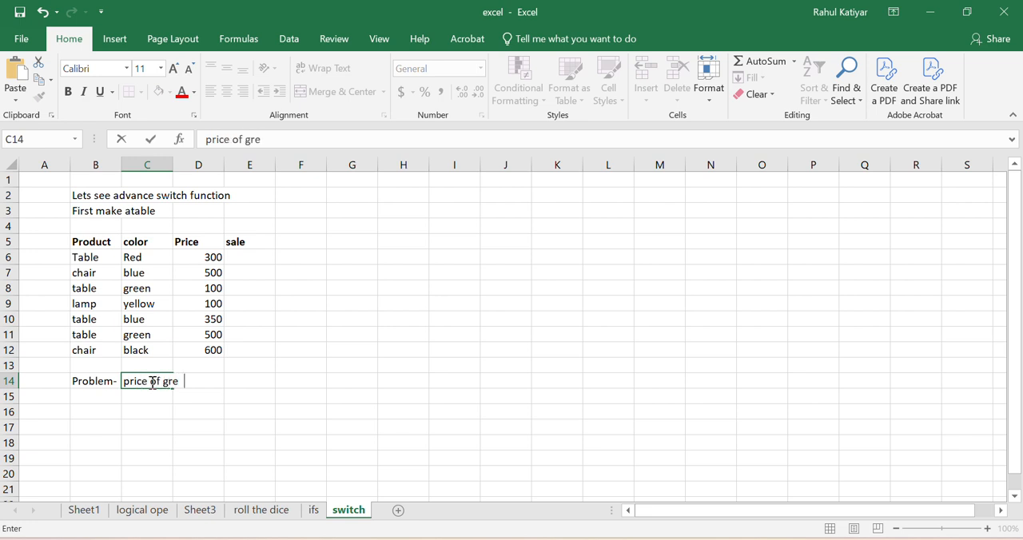
{"action": "type", "text": "en and blue "}
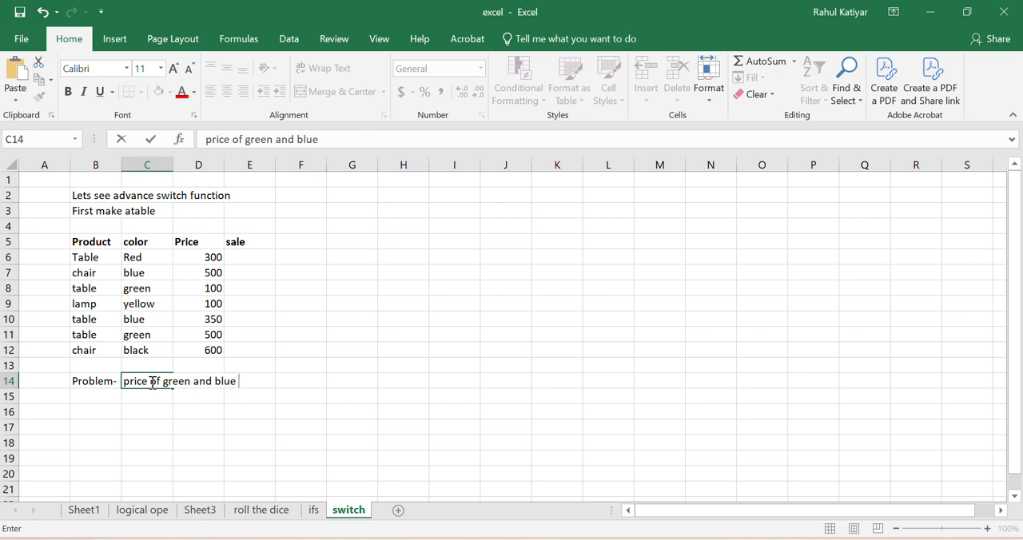
{"action": "type", "text": "table discoun"}
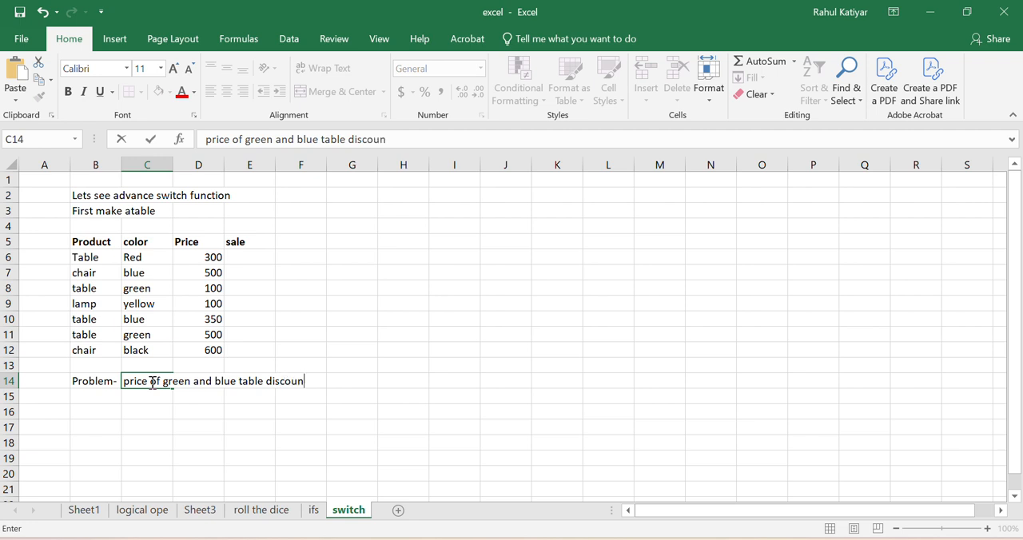
{"action": "type", "text": "ted by 505"}
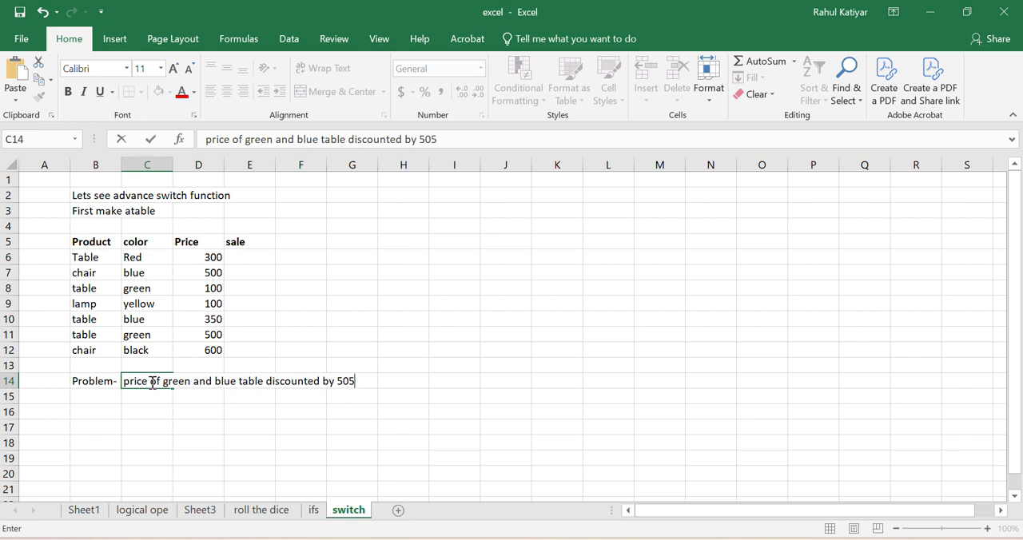
{"action": "key", "text": "BackSpace"}
{"action": "type", "text": "% and rest"}
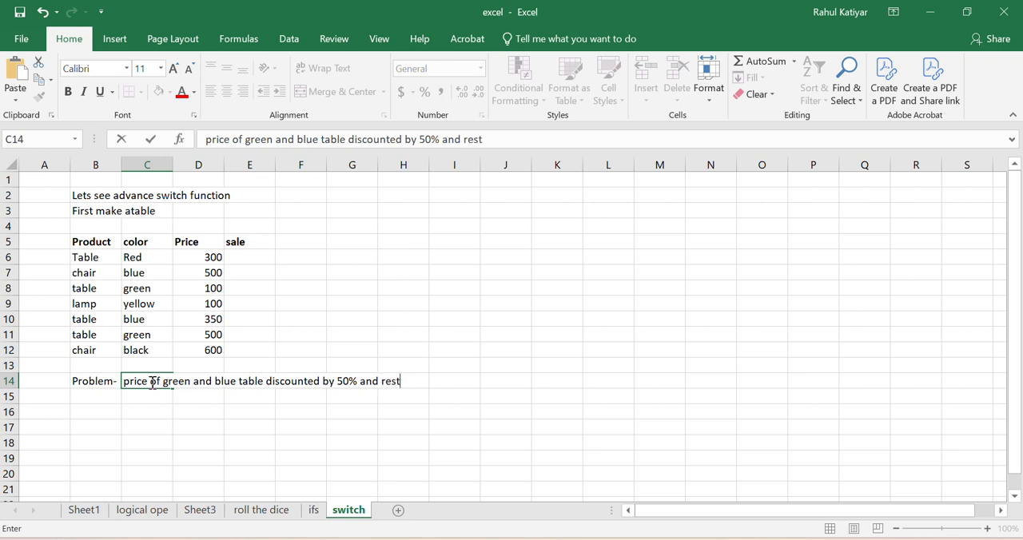
{"action": "type", "text": " 10%"}
{"action": "left_click", "coordinate": [227, 401]}
Step: Enter the note "Let see how do that with switch" in cell C16
{"action": "left_click", "coordinate": [144, 410]}
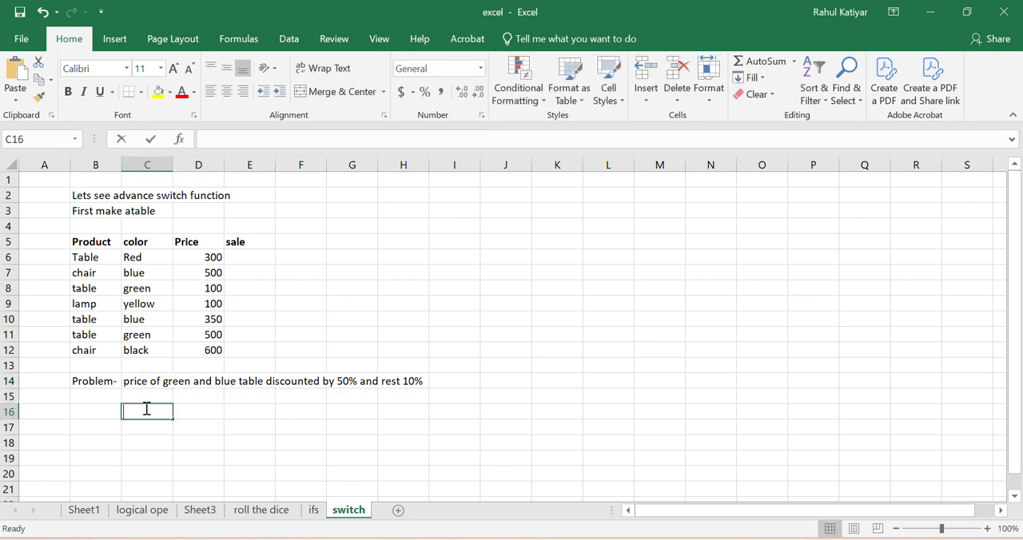
{"action": "type", "text": "Let see "}
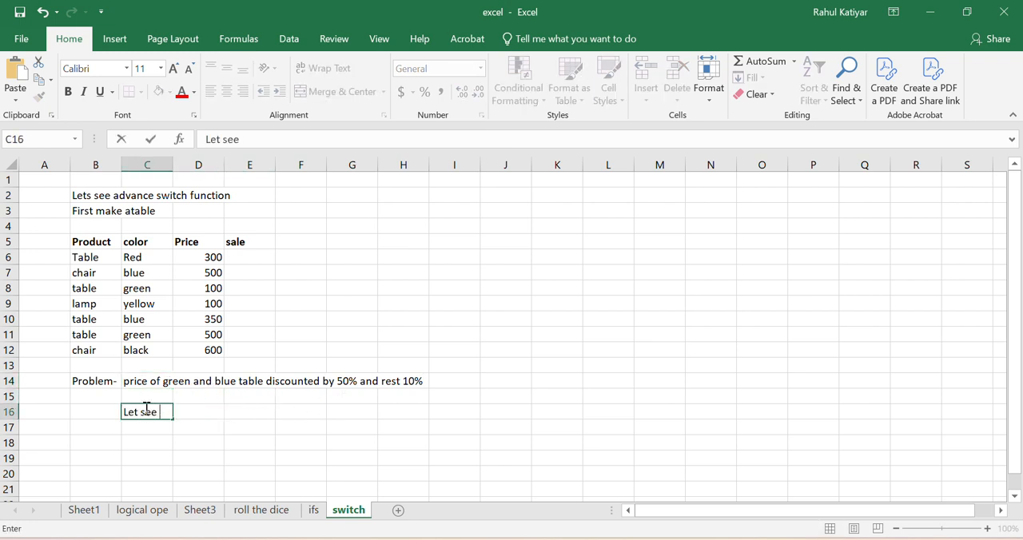
{"action": "type", "text": "how do th"}
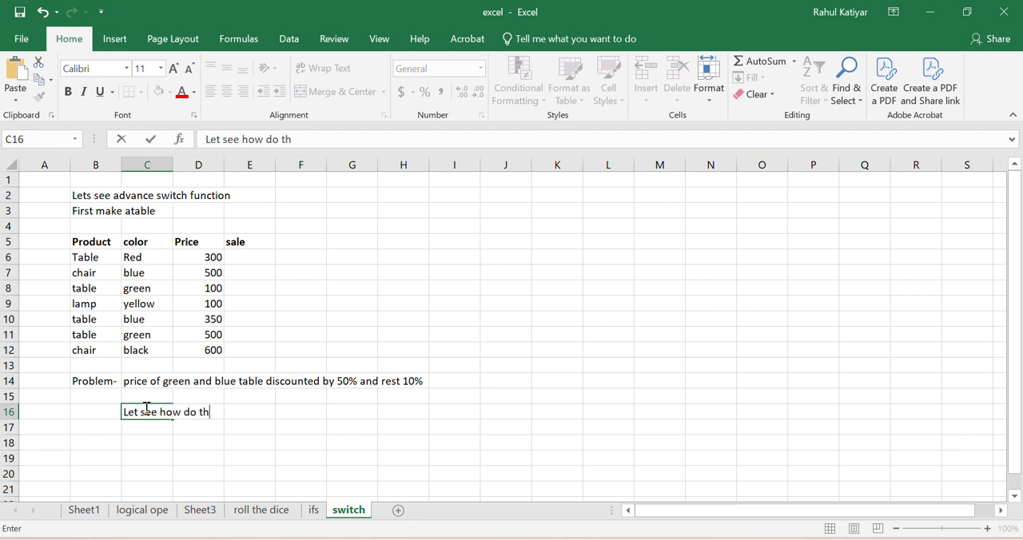
{"action": "type", "text": "at with s"}
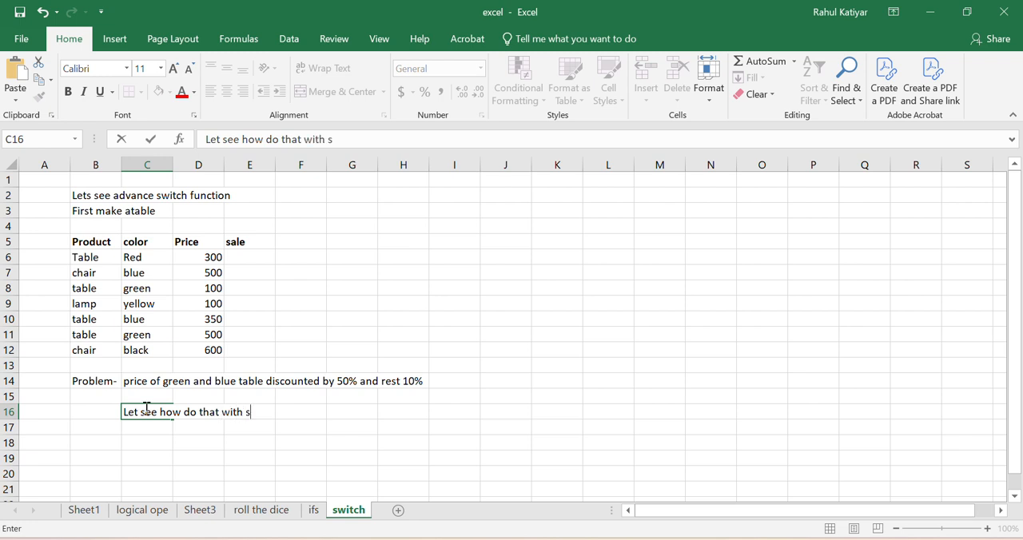
{"action": "type", "text": "witch"}
Step: Begin a SWITCH formula in sale cell E6 with the combined product and color, B6&C6, as its expression
{"action": "left_click", "coordinate": [256, 257]}
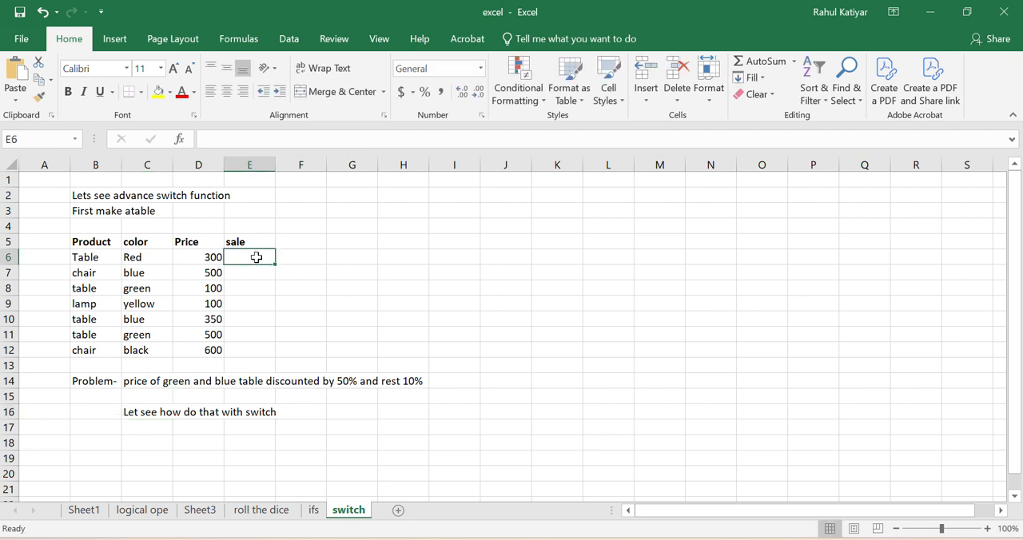
{"action": "double_click", "coordinate": [257, 258]}
{"action": "type", "text": "=Swi"}
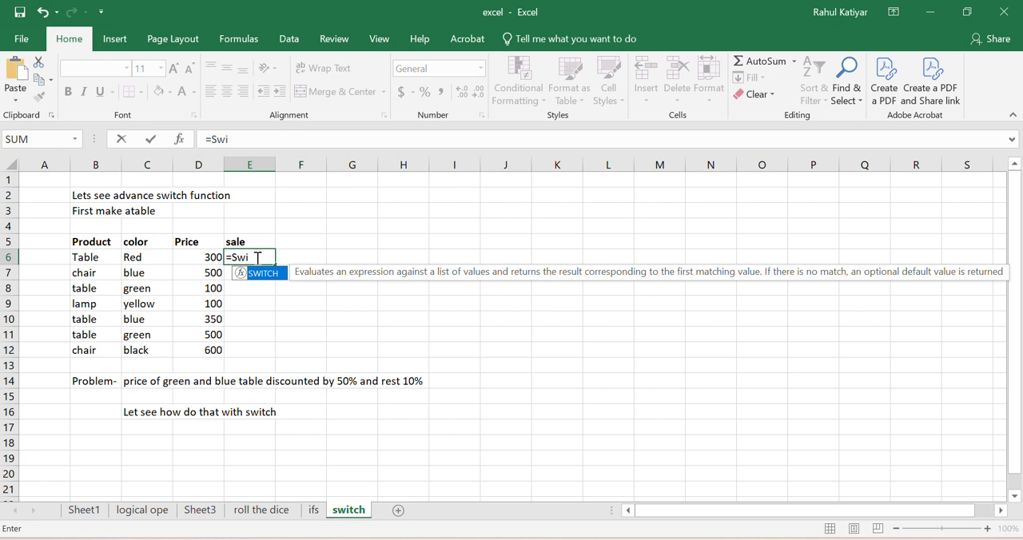
{"action": "double_click", "coordinate": [269, 274]}
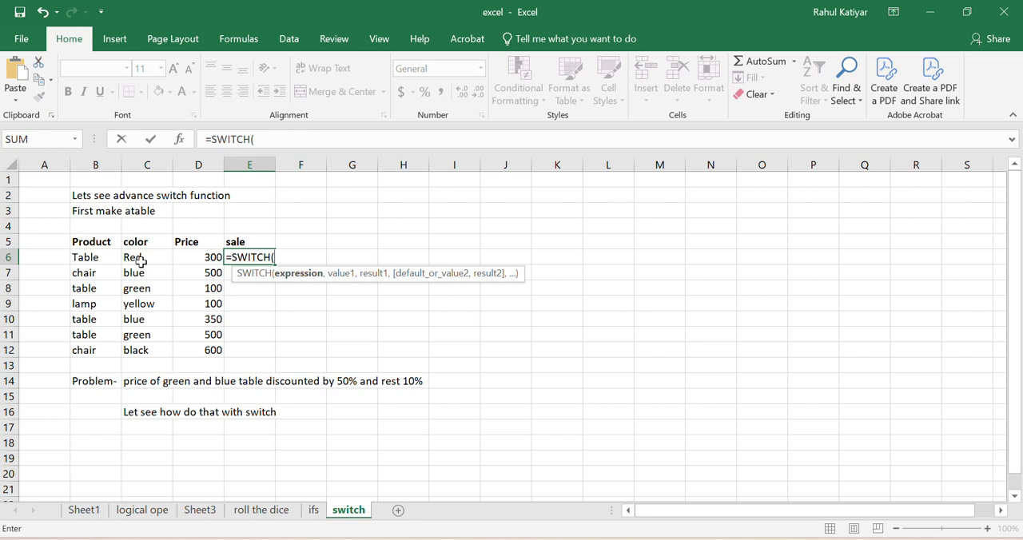
{"action": "left_click", "coordinate": [104, 258]}
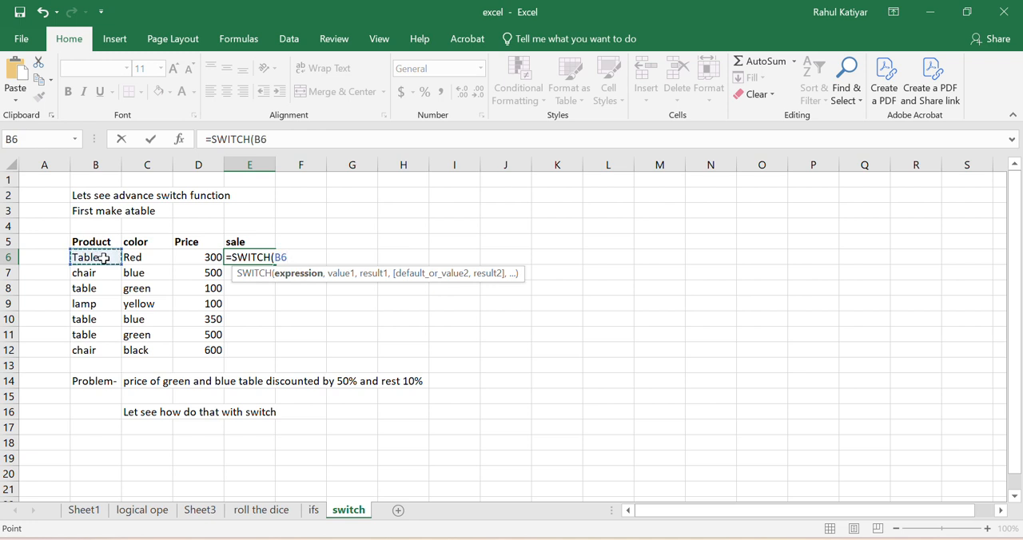
{"action": "type", "text": "&"}
{"action": "left_click", "coordinate": [144, 258]}
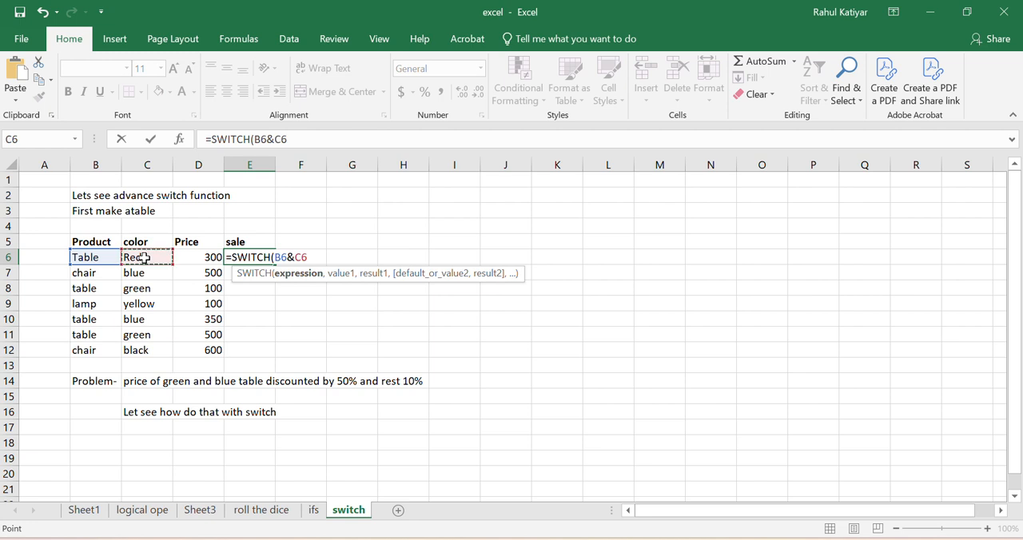
{"action": "type", "text": ","}
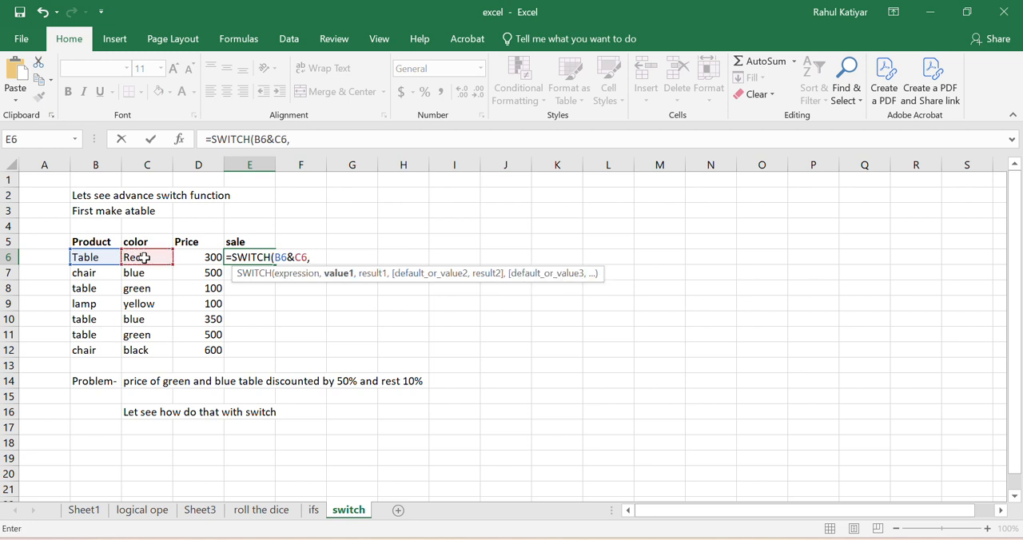
{"action": "type", "text": "\"tablegreen"}
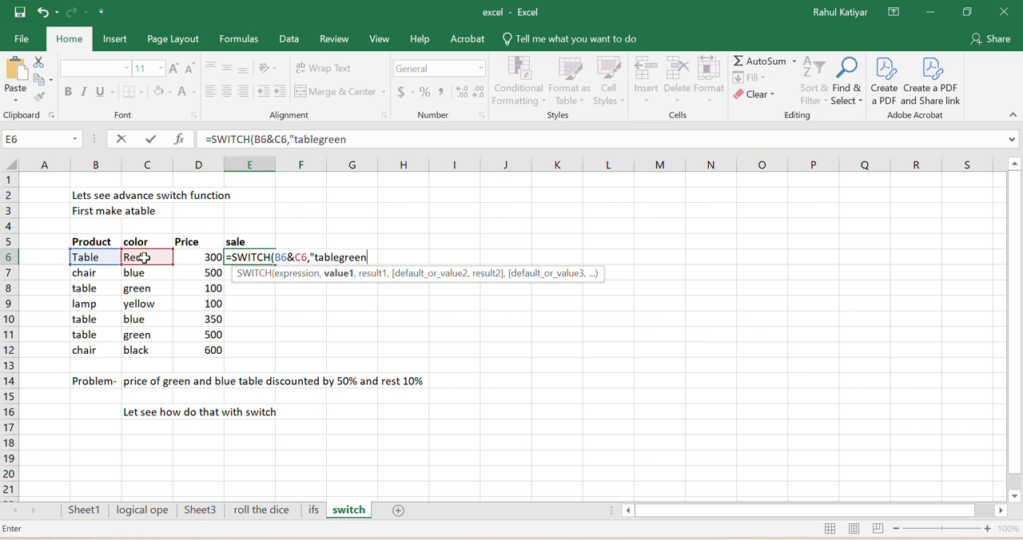
{"action": "type", "text": "\","}
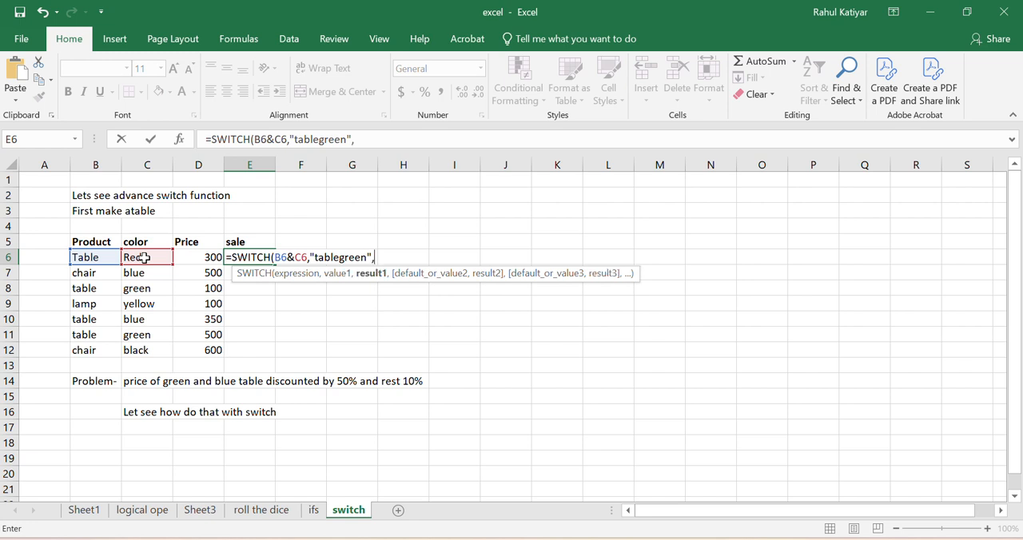
{"action": "type", "text": "0.5*"}
Step: Add the first value and result pair to the E6 SWITCH formula: "tablegreen" returning 0.5*D6
{"action": "left_click", "coordinate": [201, 258]}
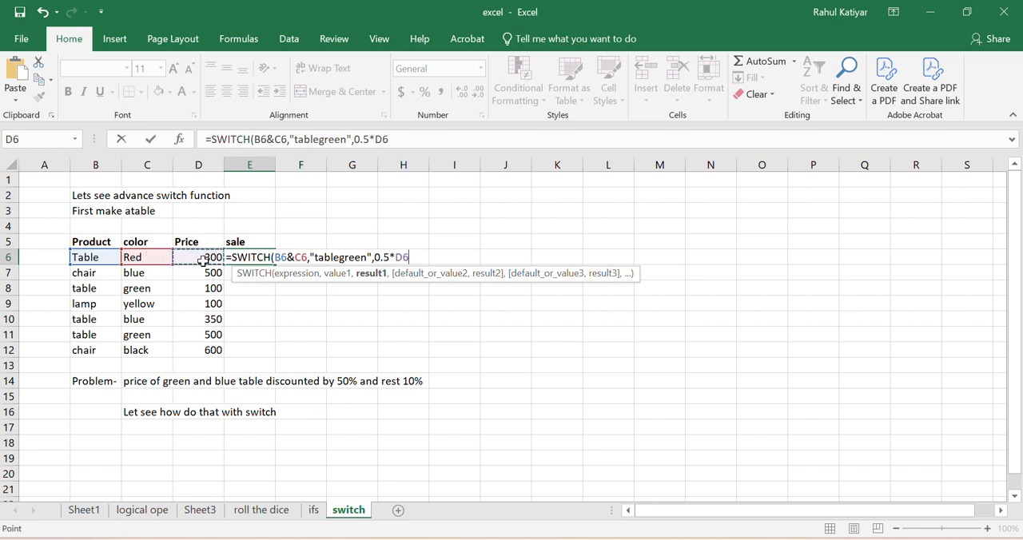
Step: Add the second value and result pair to the SWITCH formula: "tableblue" returning 0.5*D6
{"action": "type", "text": ","}
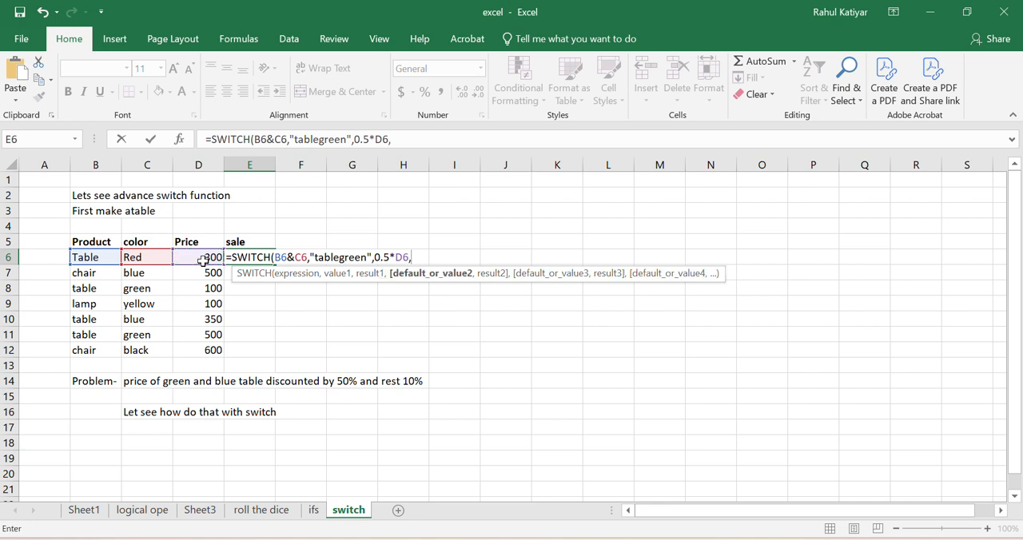
{"action": "type", "text": "\"tableblue"}
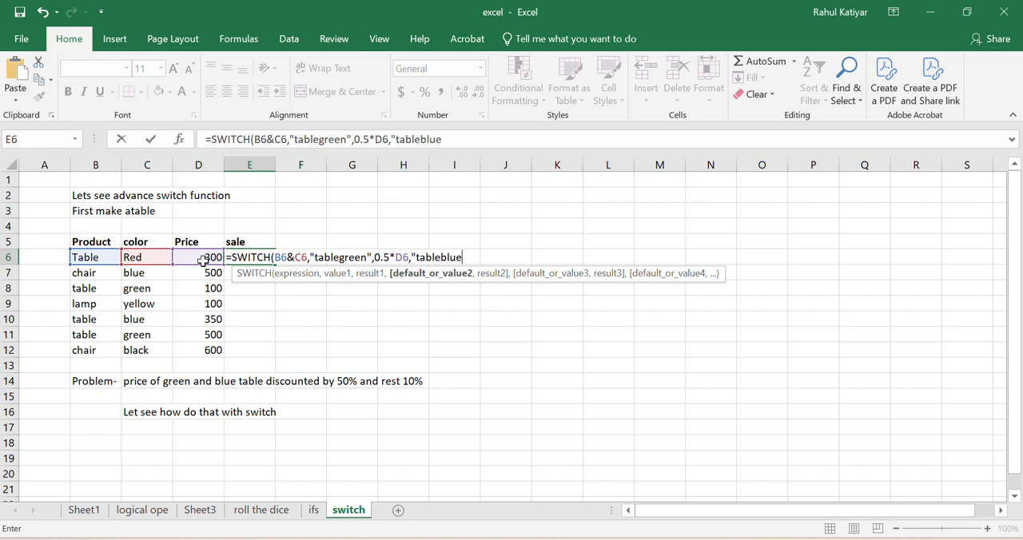
{"action": "type", "text": "\",0.5"}
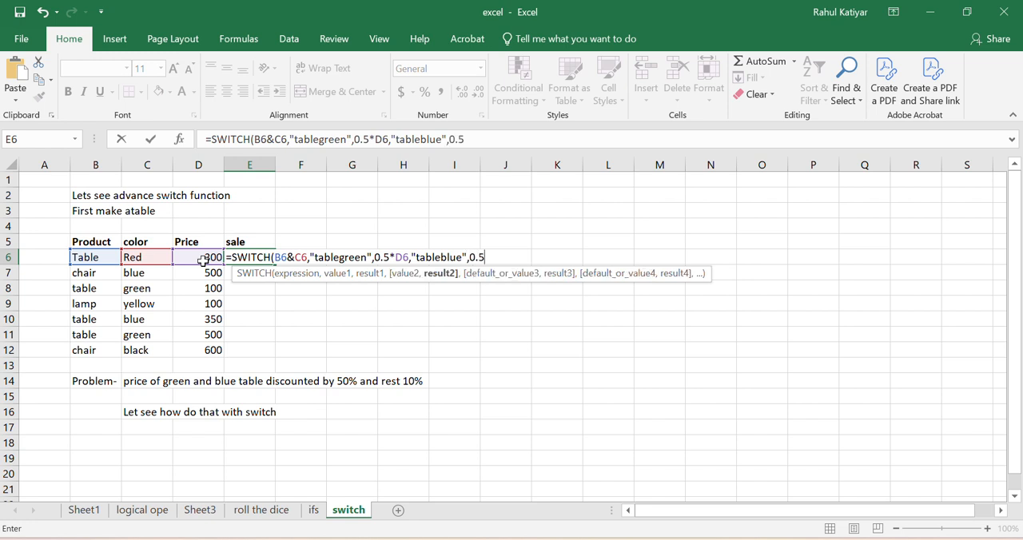
{"action": "type", "text": "*"}
{"action": "left_click", "coordinate": [214, 257]}
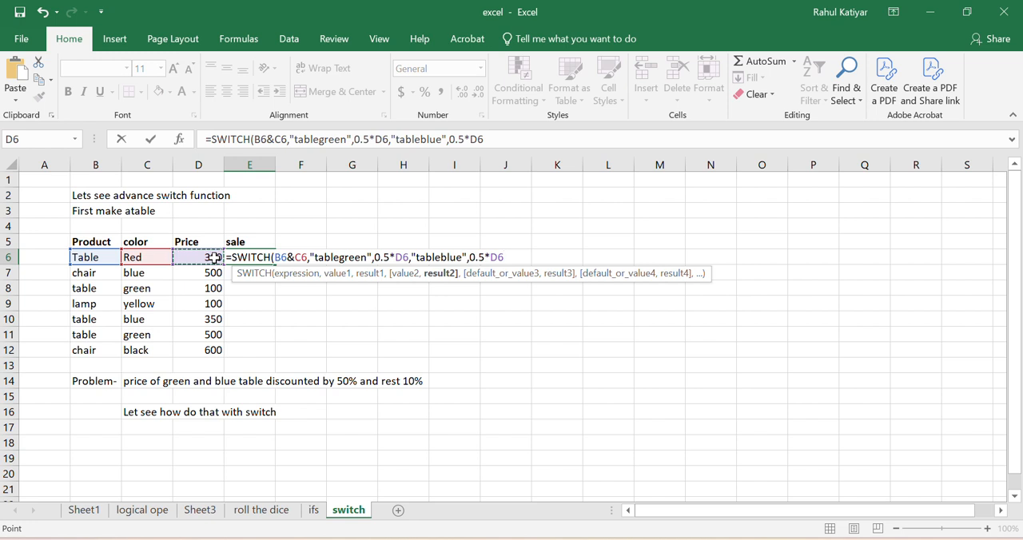
Step: Set 0.9*D6 as the SWITCH default result, close the parenthesis and enter the formula in E6
{"action": "type", "text": ",0"}
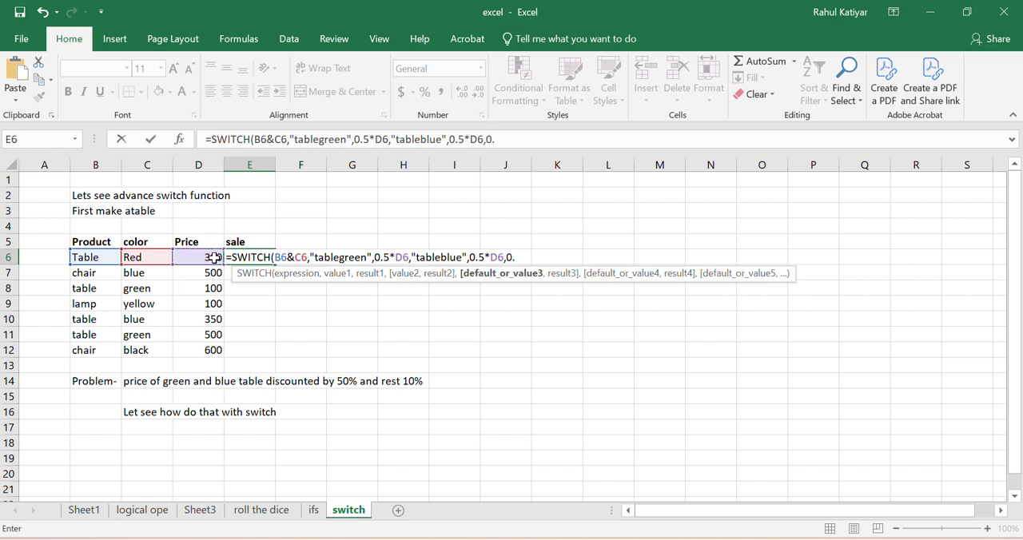
{"action": "type", "text": ".9*"}
{"action": "left_click", "coordinate": [214, 257]}
{"action": "type", "text": ")"}
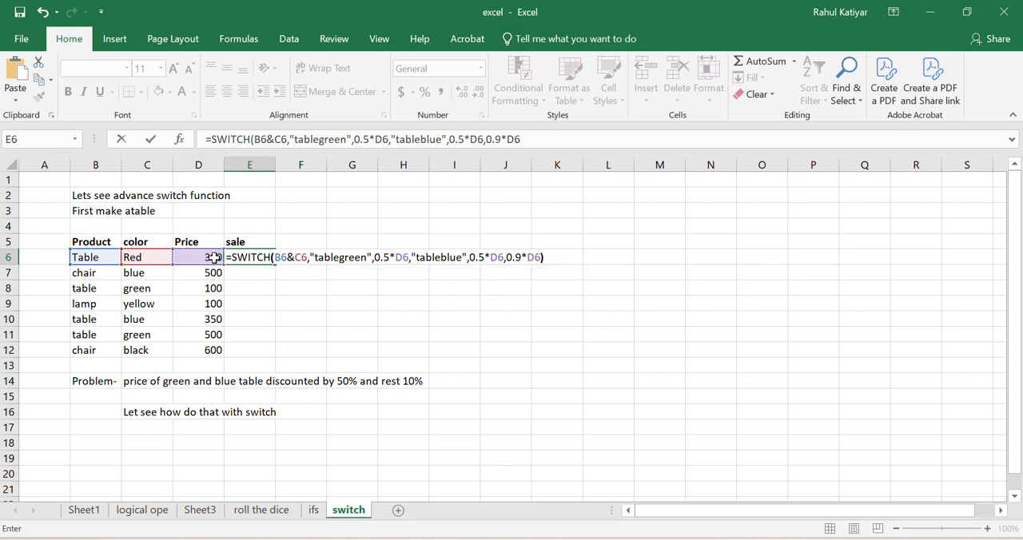
{"action": "key", "text": "Return"}
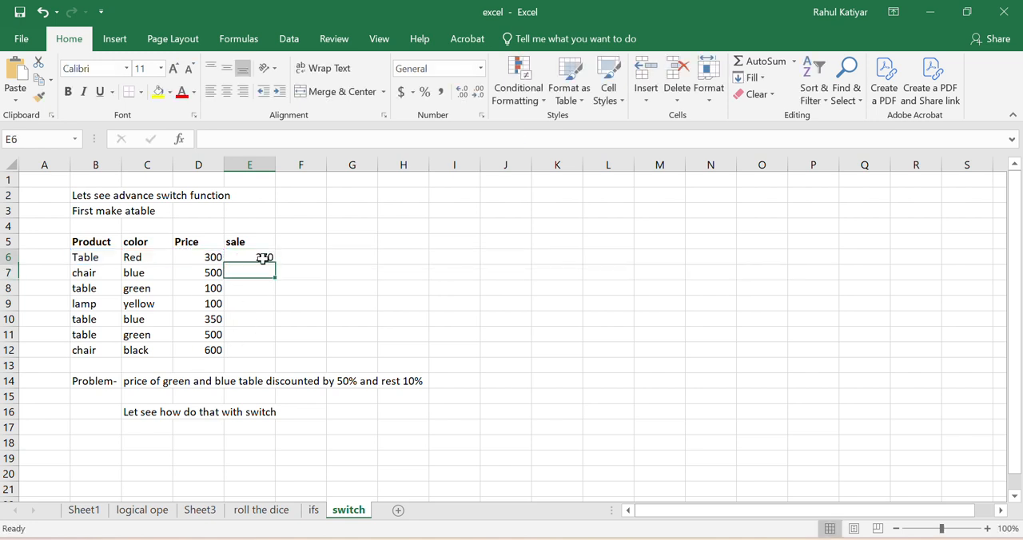
Step: Fill the sale formula from E6 down through E12 and check the chair's price against its sale value in row 7
{"action": "left_click", "coordinate": [263, 259]}
{"action": "left_click_drag", "start_coordinate": [275, 265], "coordinate": [271, 359]}
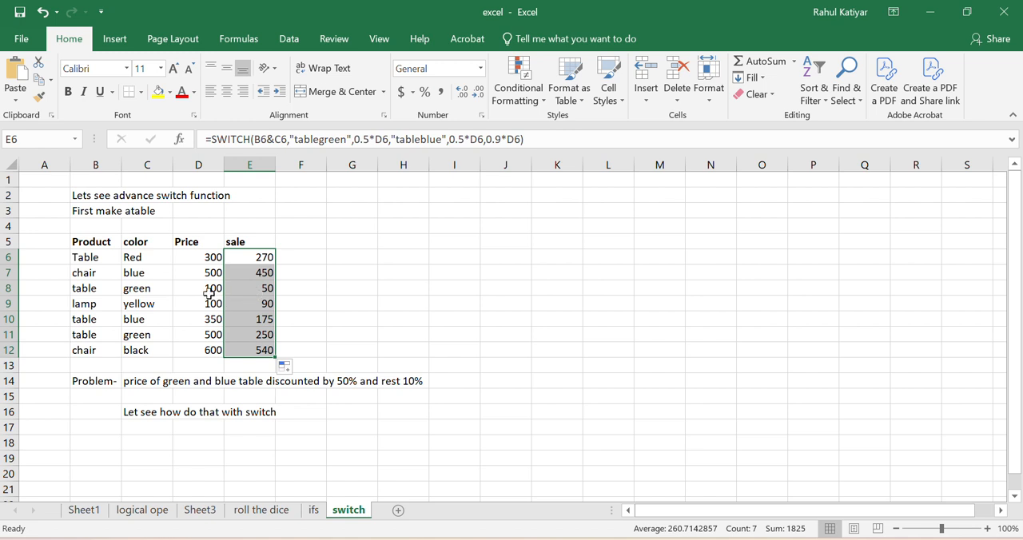
{"action": "left_click", "coordinate": [197, 272]}
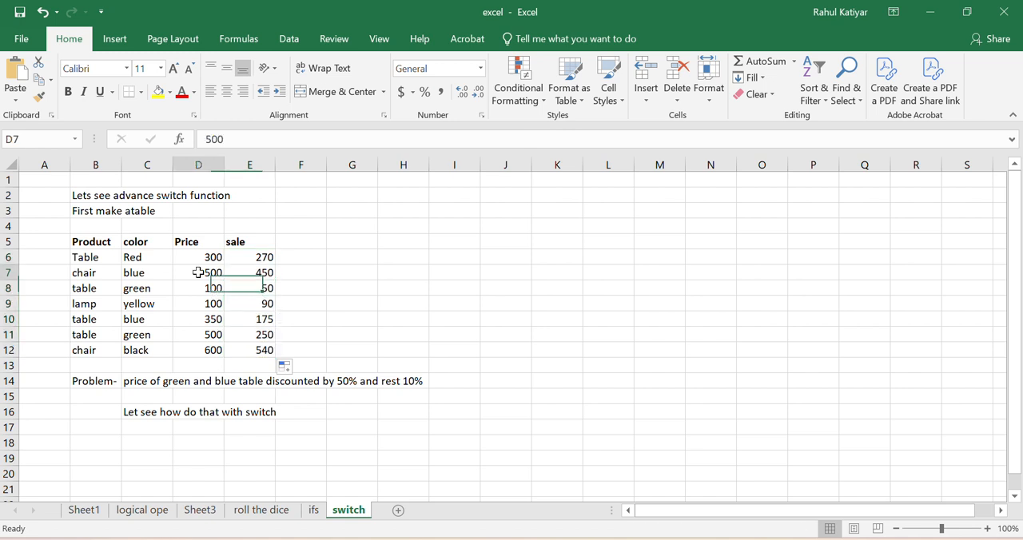
{"action": "left_click", "coordinate": [264, 273]}
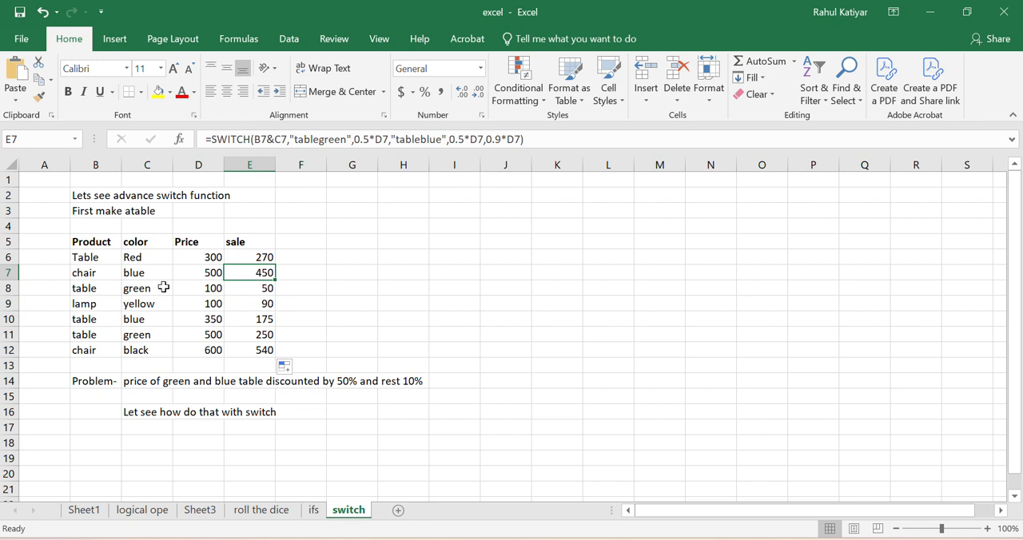
Step: Highlight the green table cells B8:C8 and the blue table cells B10:C10 with yellow fill
{"action": "left_click", "coordinate": [93, 257]}
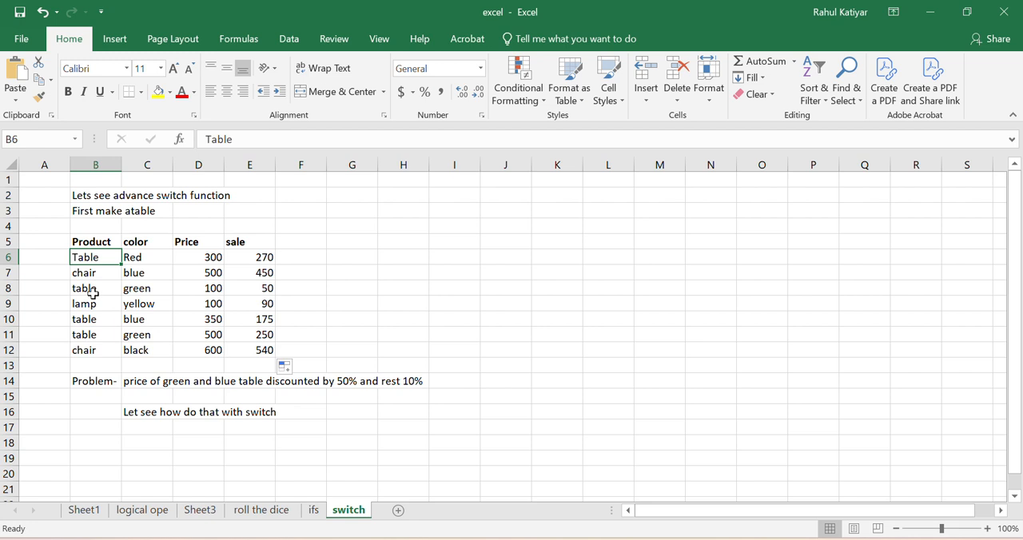
{"action": "left_click_drag", "start_coordinate": [92, 293], "coordinate": [142, 289]}
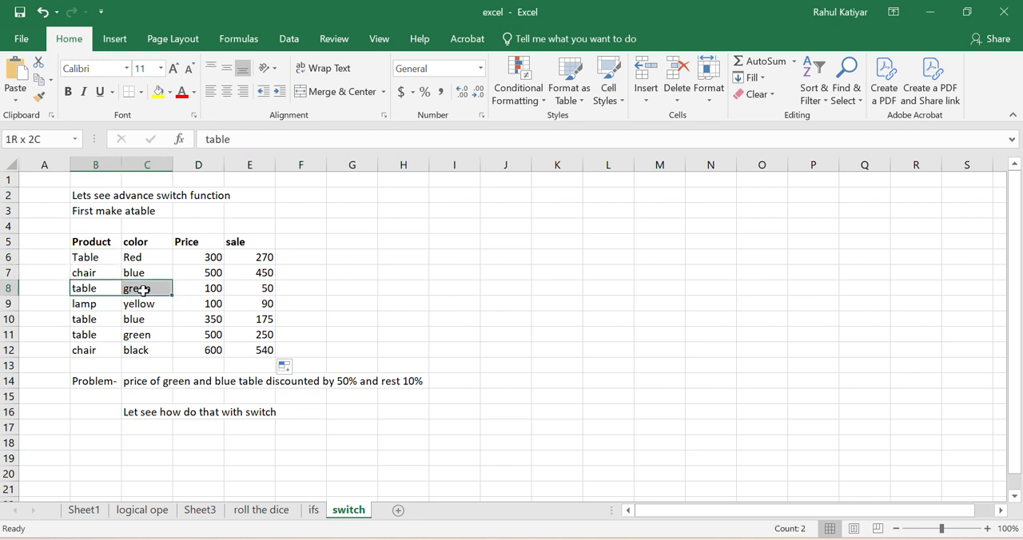
{"action": "left_click", "coordinate": [158, 93]}
{"action": "left_click_drag", "start_coordinate": [85, 326], "coordinate": [133, 322]}
{"action": "left_click", "coordinate": [158, 93]}
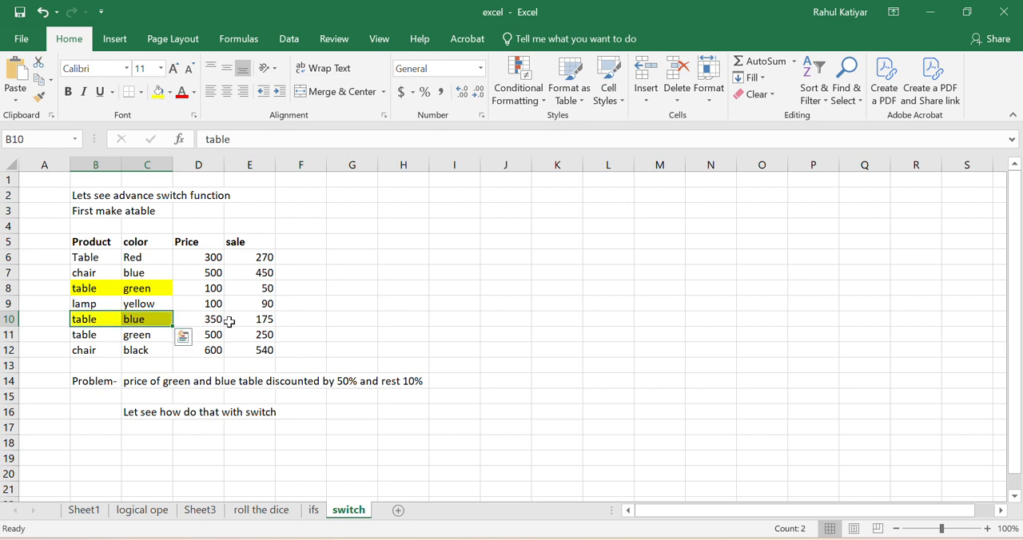
Step: Enter the note "Reduces 50 % else 10 %" in cell G8 beside the table
{"action": "double_click", "coordinate": [342, 291]}
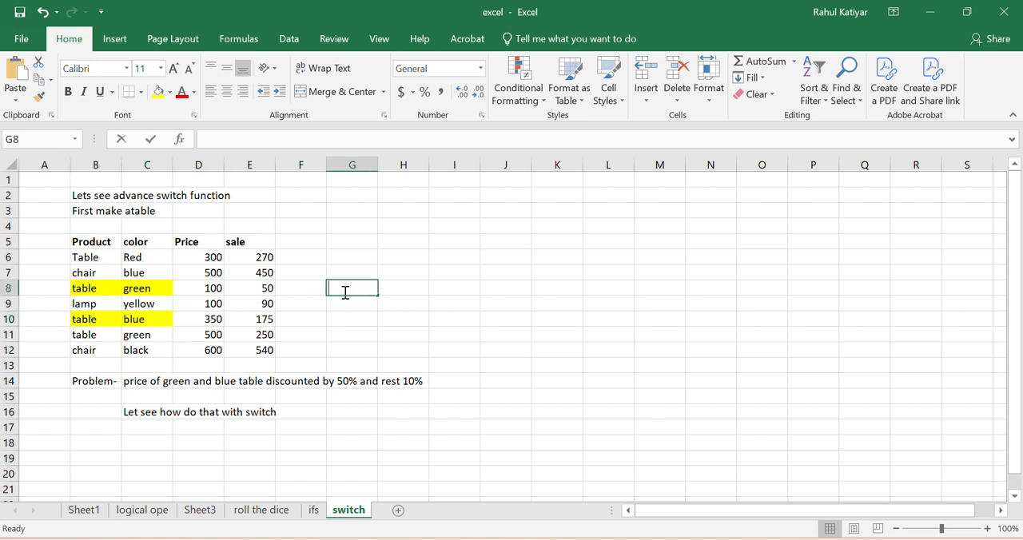
{"action": "type", "text": "Reduces"}
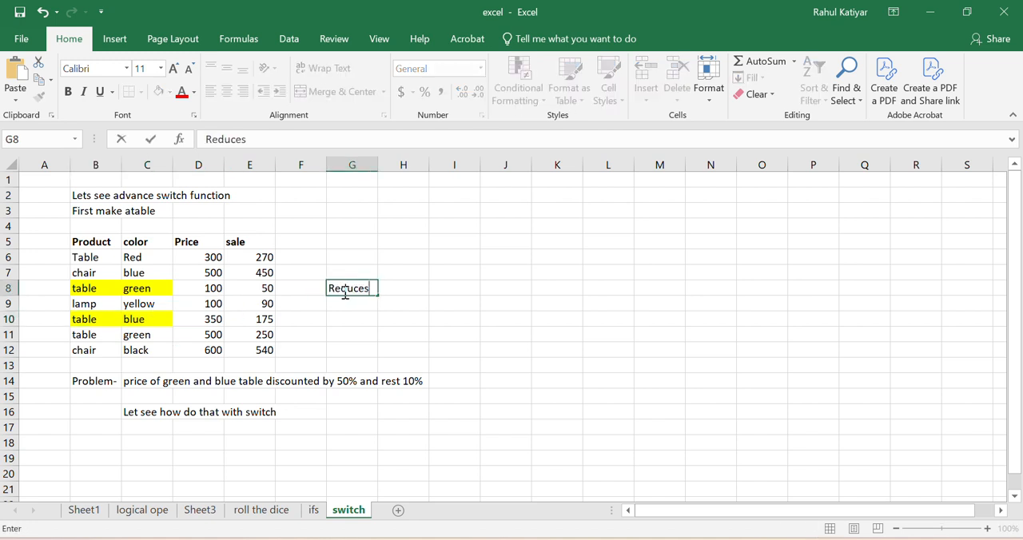
{"action": "type", "text": " 50 % else 10 5"}
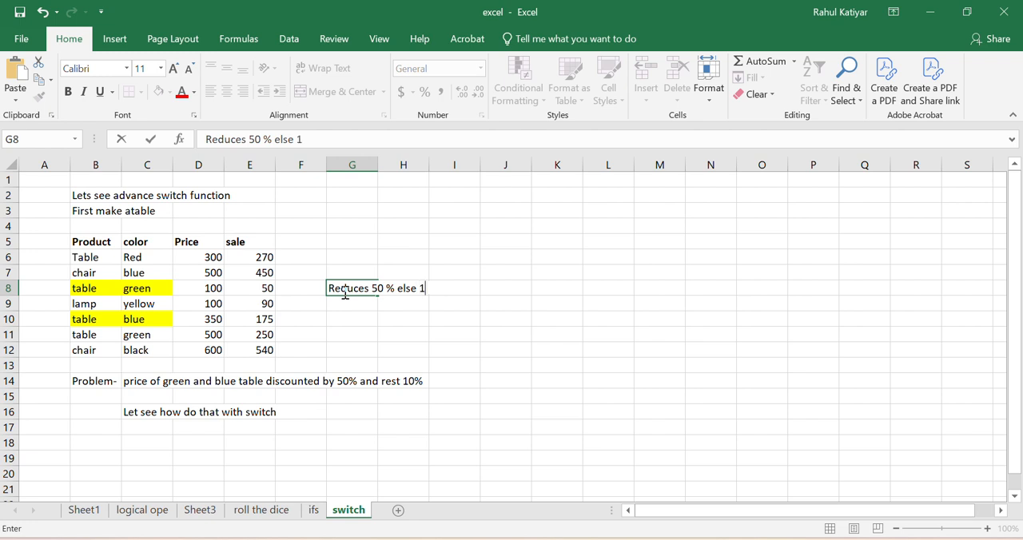
{"action": "key", "text": "BackSpace"}
{"action": "left_click", "coordinate": [508, 340]}
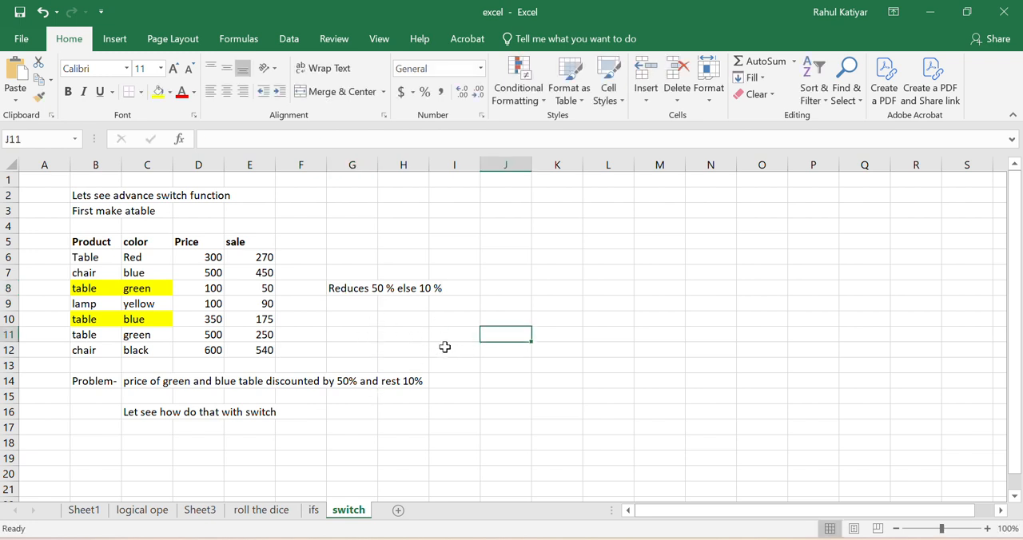
Step: Start an explanatory note in cell J10 with the text "in this we concatenate using &"
{"action": "left_click", "coordinate": [502, 322]}
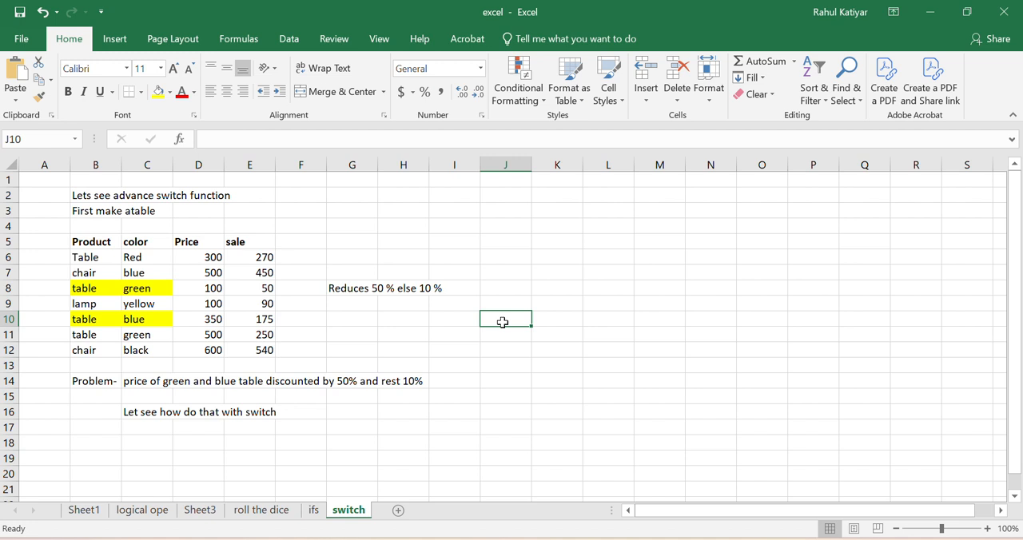
{"action": "double_click", "coordinate": [503, 322]}
{"action": "type", "text": "in "}
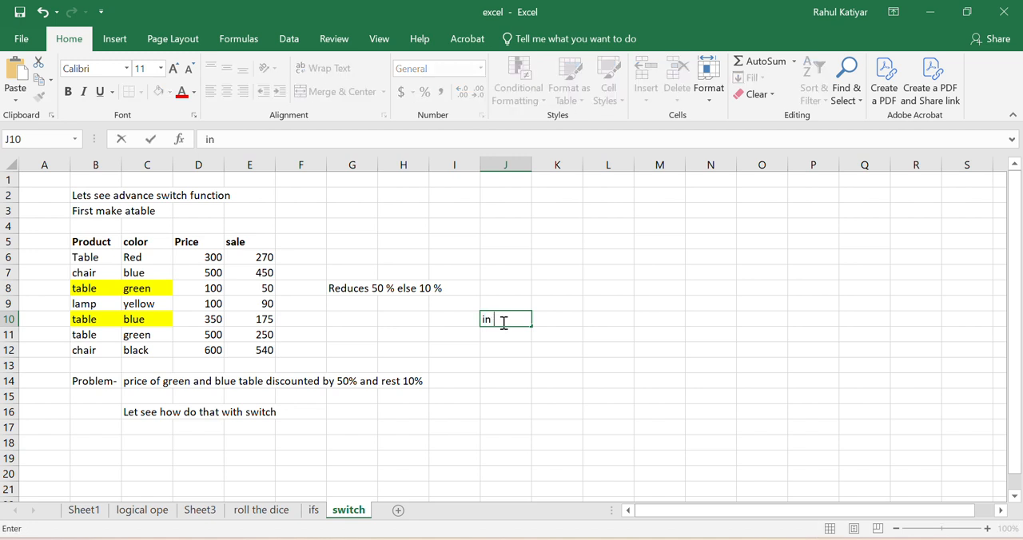
{"action": "type", "text": "this we conc"}
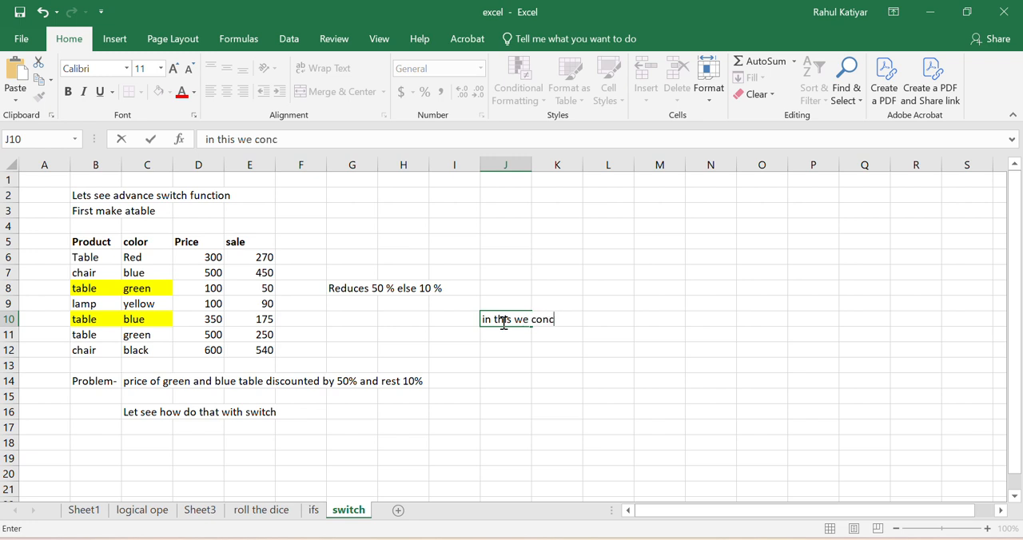
{"action": "type", "text": "atenate us"}
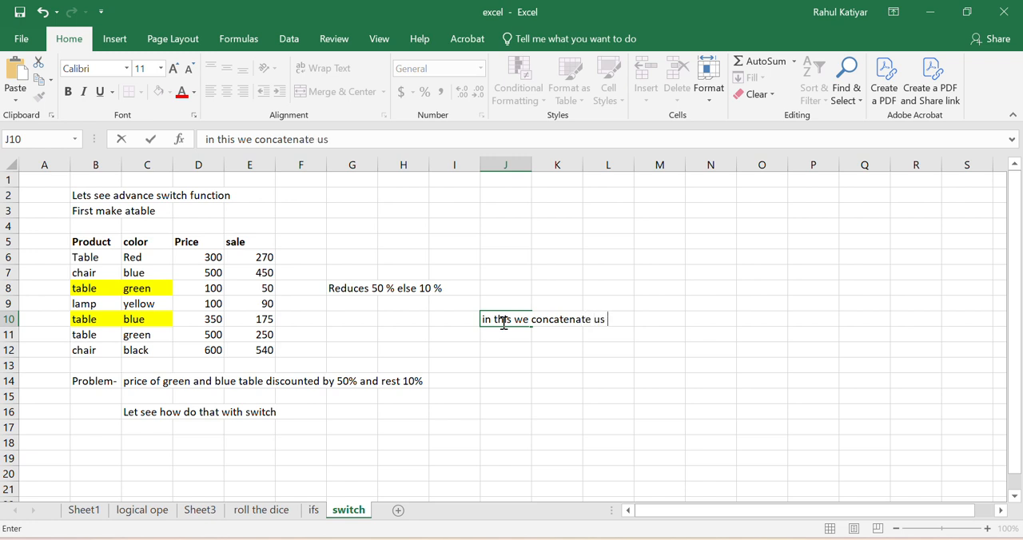
{"action": "type", "text": "ing & and if v"}
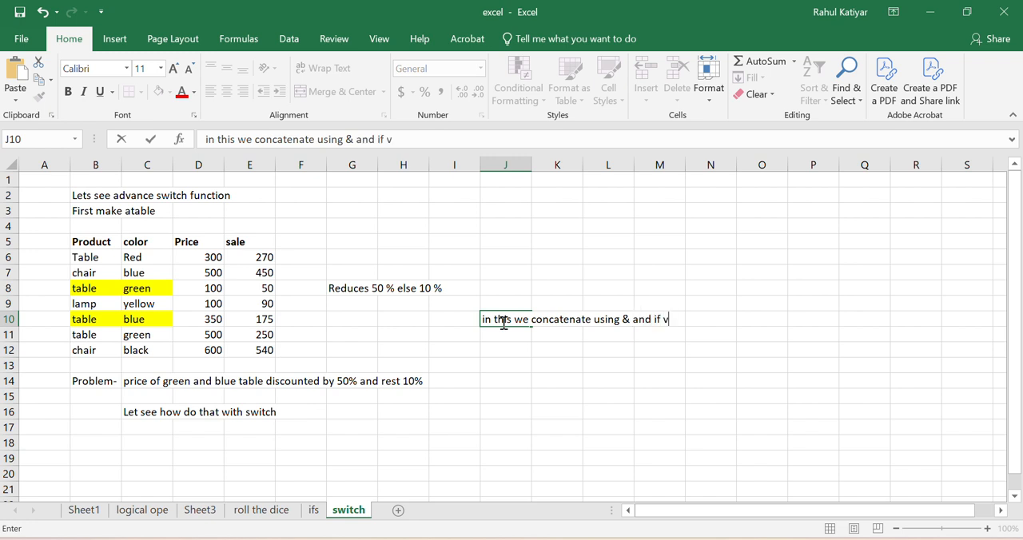
{"action": "type", "text": "alue mat"}
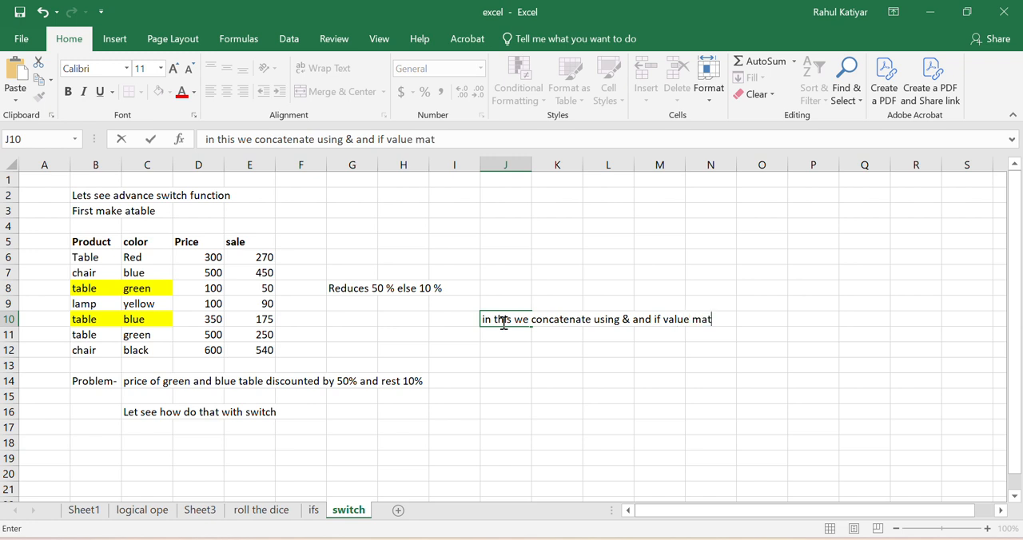
{"action": "type", "text": "ches tabke gre"}
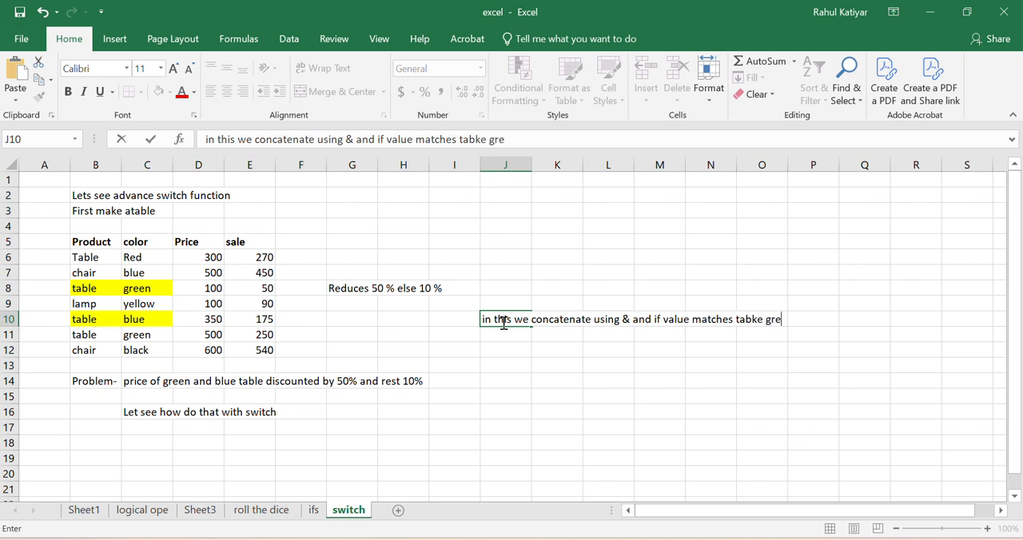
{"action": "type", "text": "en or table"}
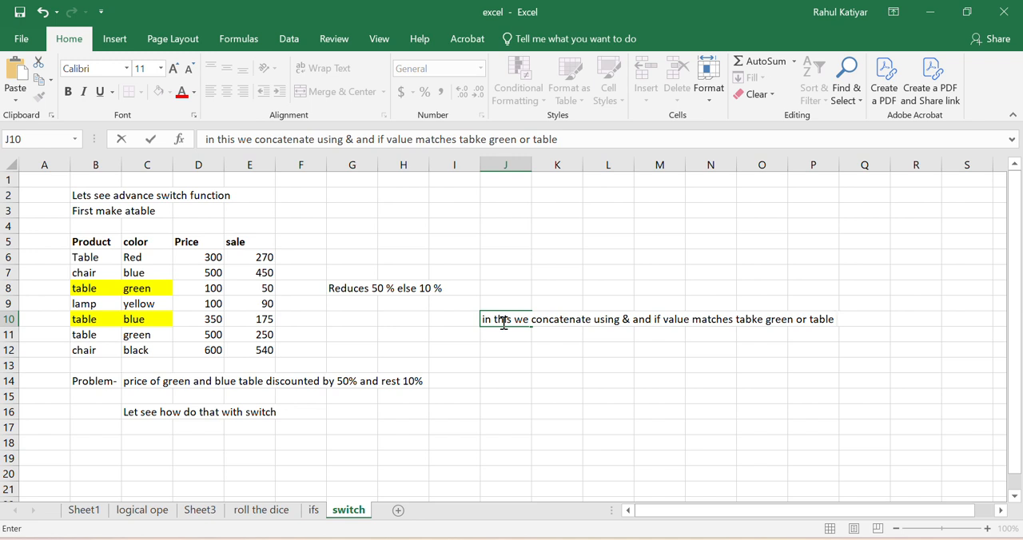
{"action": "type", "text": " b"}
Step: Continue the J10 note with "and if value matches tabkegreen or tableblue", writing each product and color as one word
{"action": "key", "text": "BackSpace"}
{"action": "type", "text": "blue"}
{"action": "left_click", "coordinate": [765, 320]}
{"action": "key", "text": "BackSpace"}
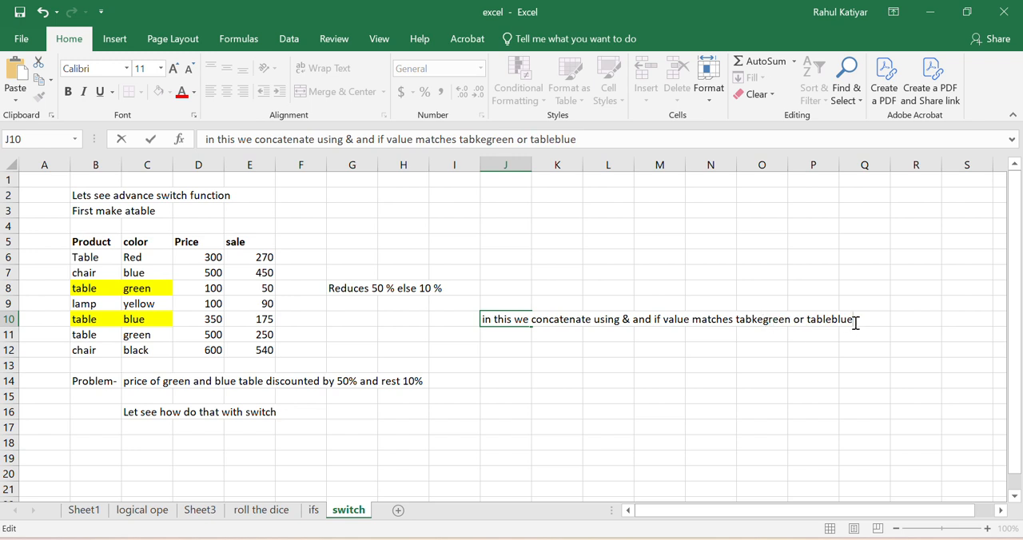
Step: Finish the J10 note with "price reduces by 50 % else 10%"
{"action": "type", "text": "price redu"}
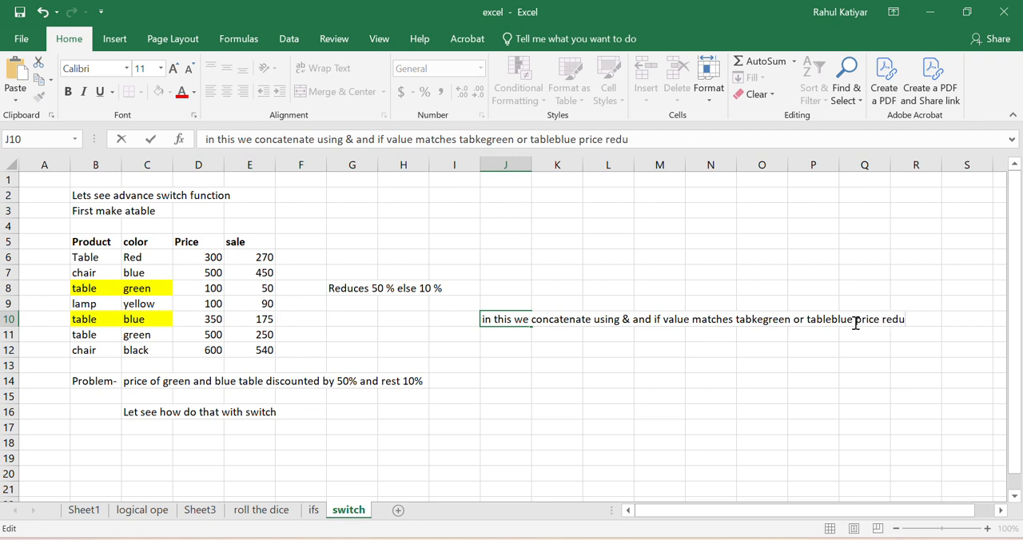
{"action": "type", "text": "ces by 50"}
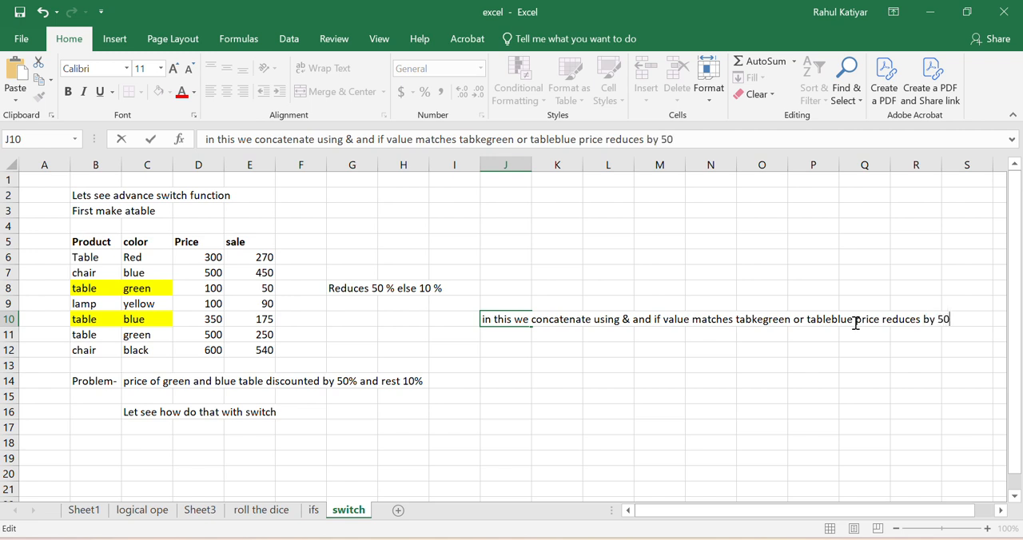
{"action": "type", "text": " % else 10"}
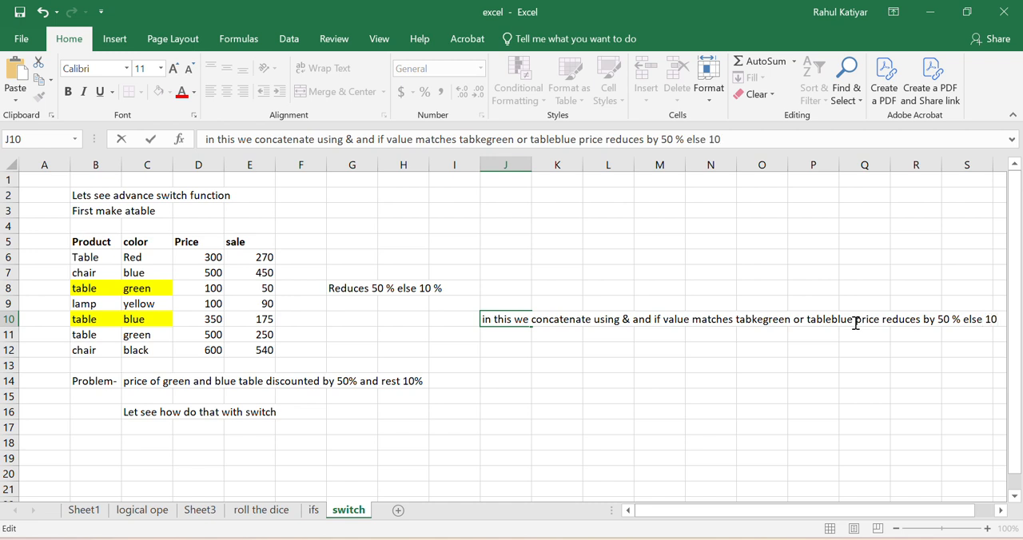
{"action": "type", "text": "%"}
Step: Enter "any query pls comment" in cell D18 below the existing notes
{"action": "left_click", "coordinate": [209, 442]}
{"action": "type", "text": "a"}
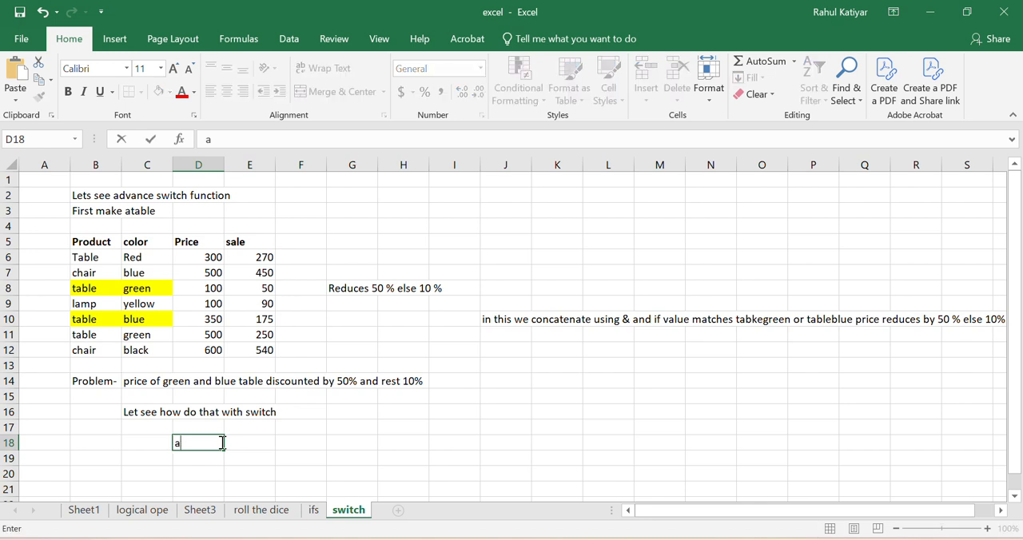
{"action": "type", "text": "ny query pls"}
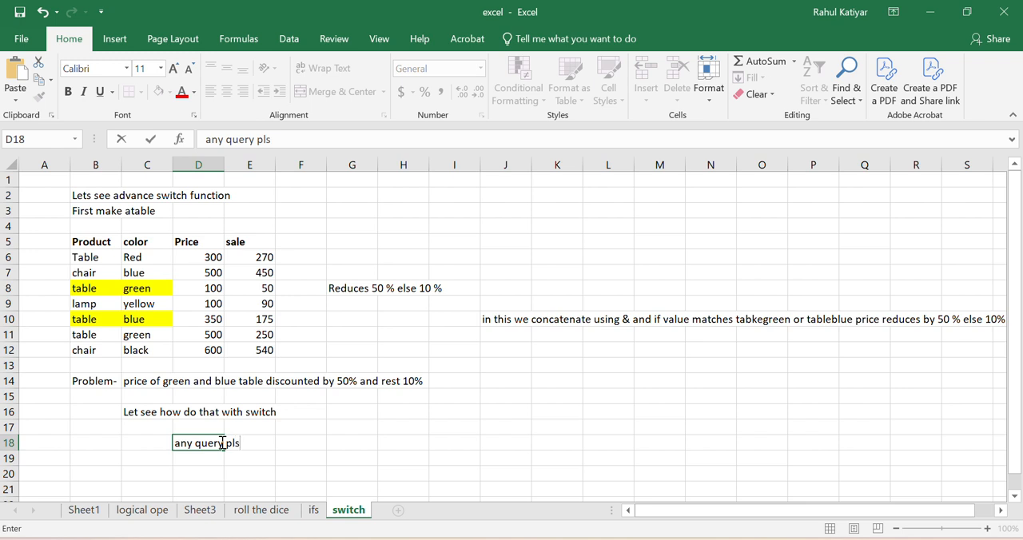
{"action": "type", "text": " comment"}
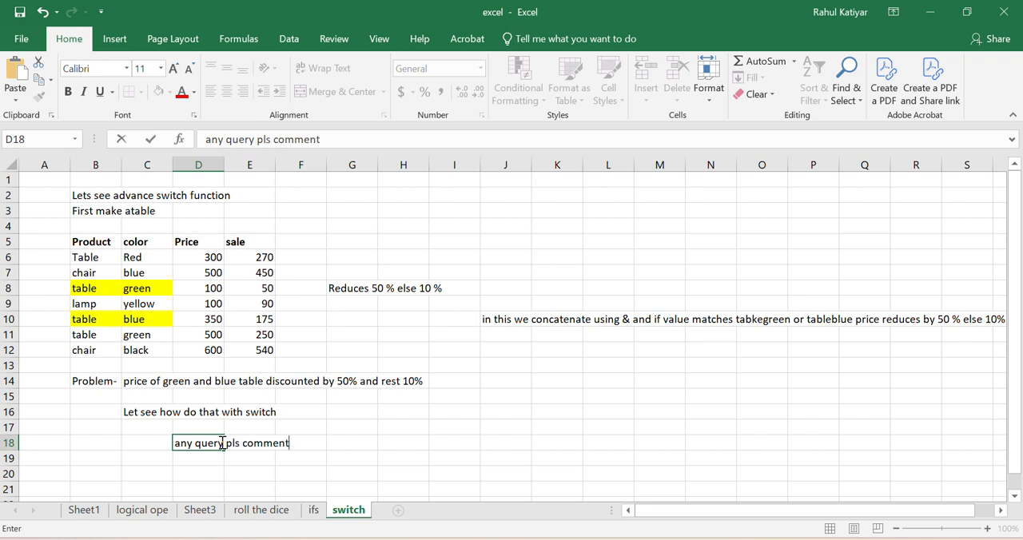
{"action": "key", "text": "Return"}
Step: Write the closing line "thanks for watching" in cell D19
{"action": "type", "text": "thanks"}
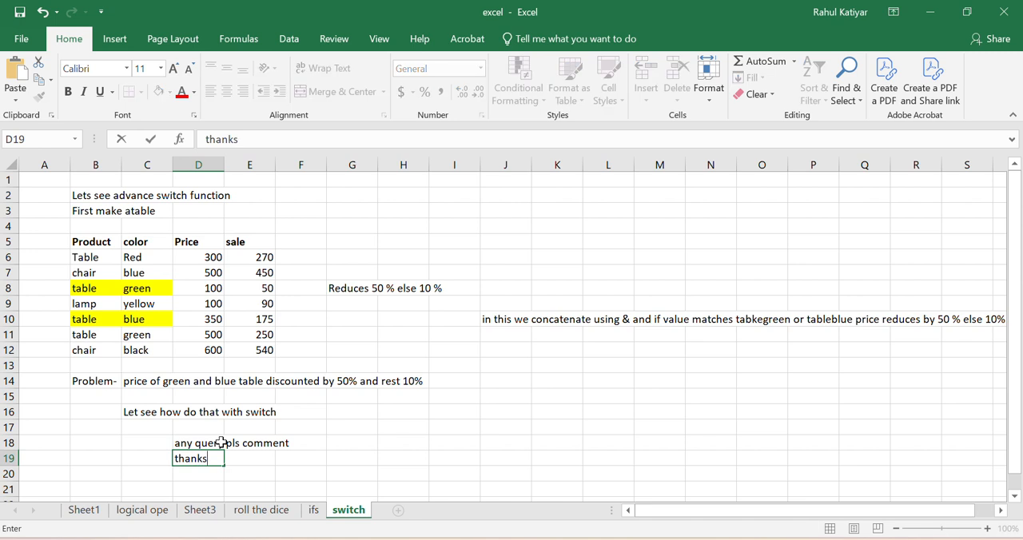
{"action": "type", "text": " for watching"}
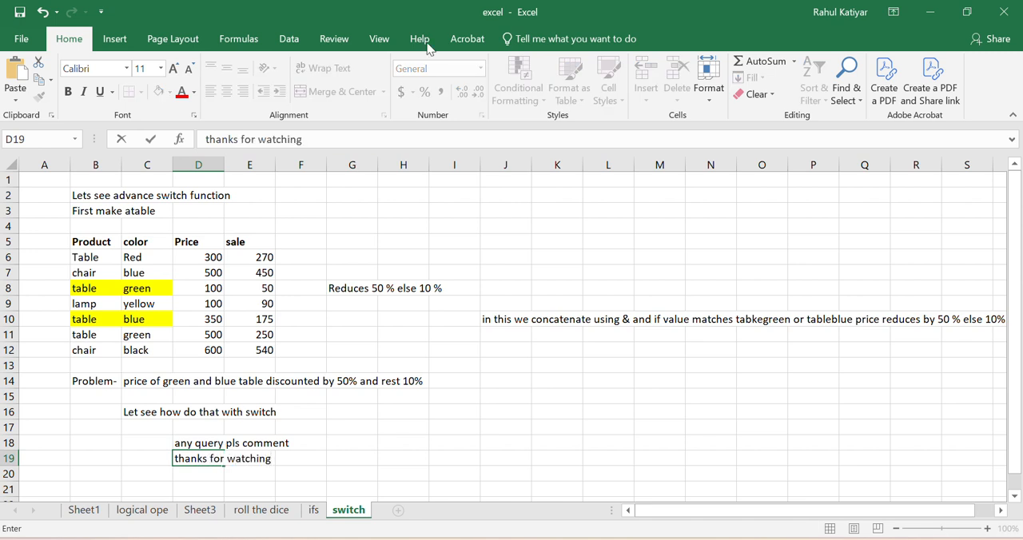